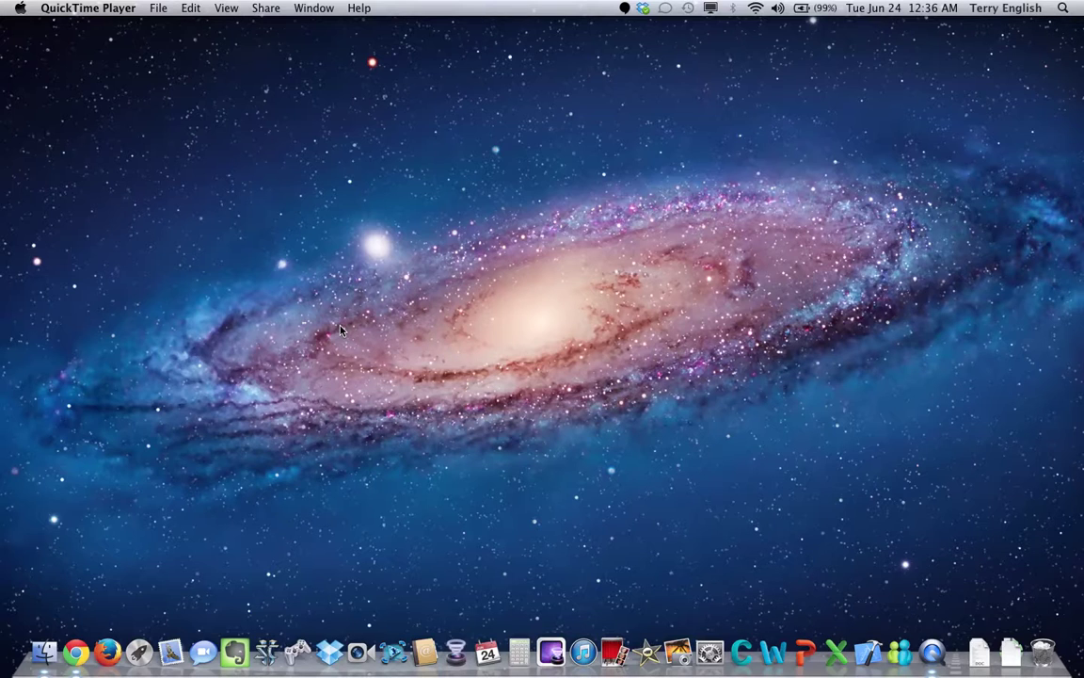
Check the Mac's OS version and hardware details in About This Mac, closing its window when done
click(20, 9)
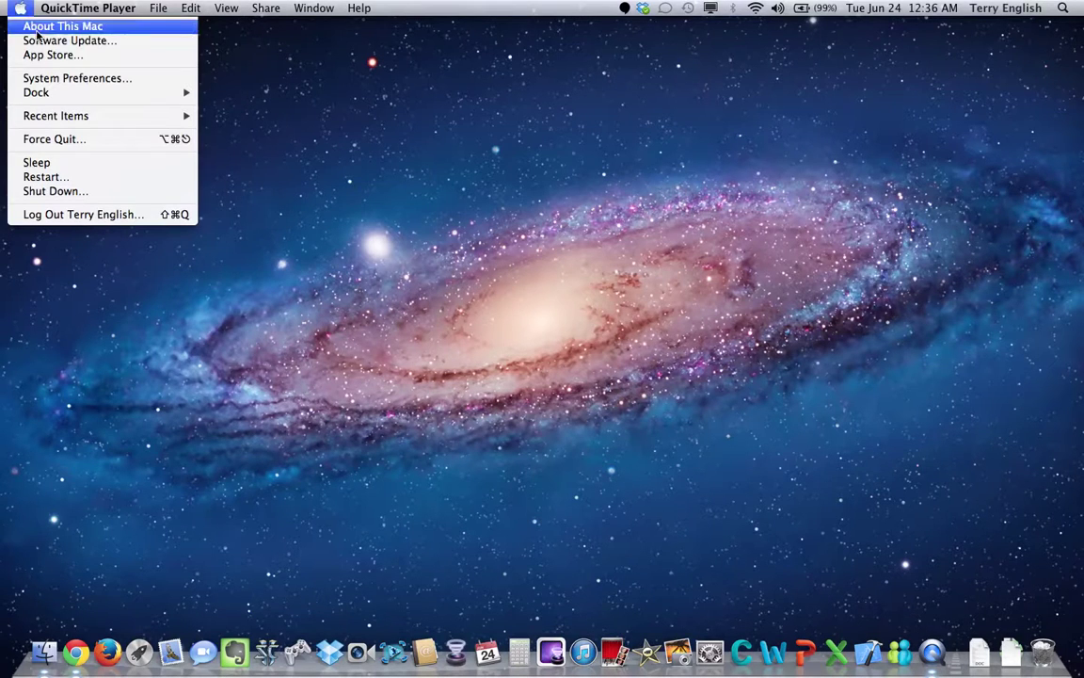
click(56, 27)
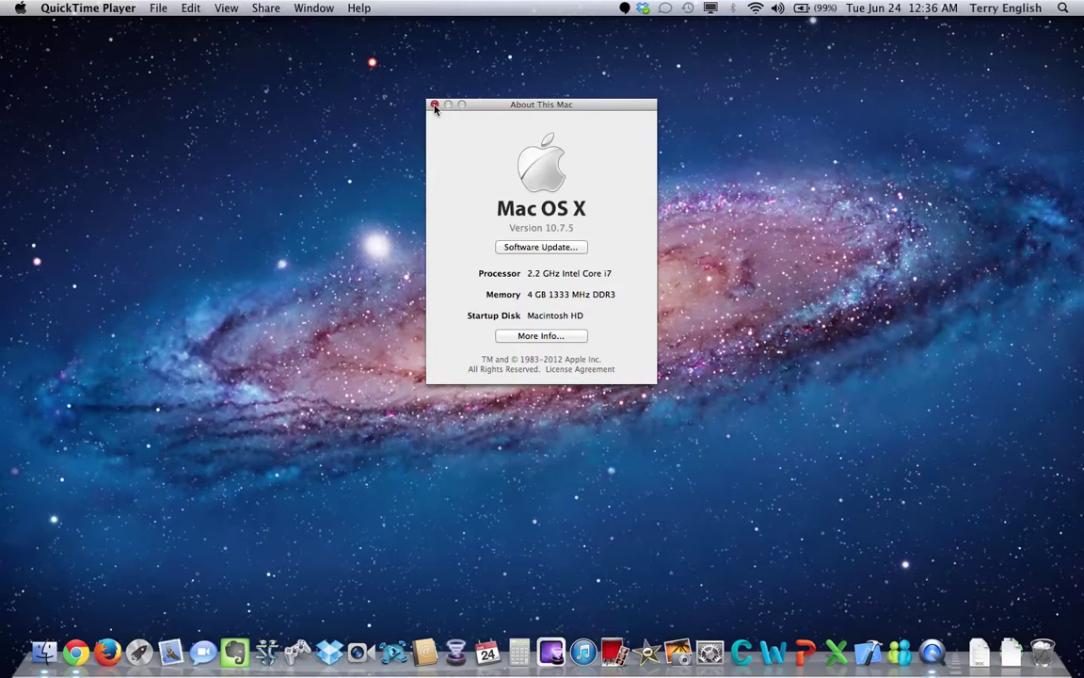
click(434, 104)
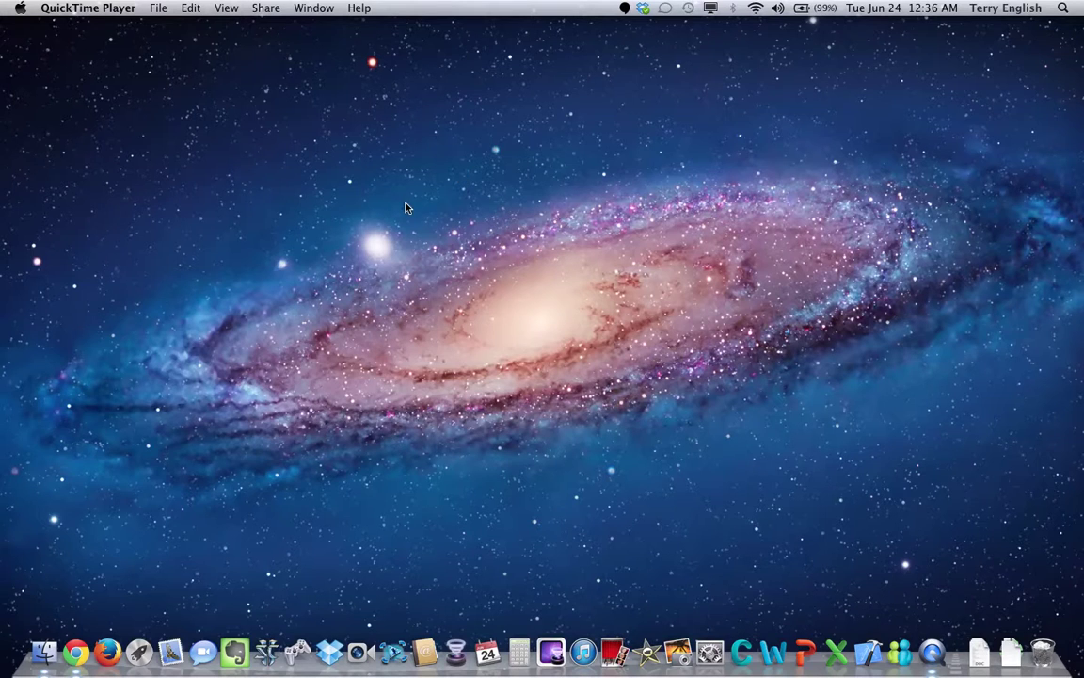
Search Spotlight for "applications" and open the Applications folder from the top hit
click(1064, 12)
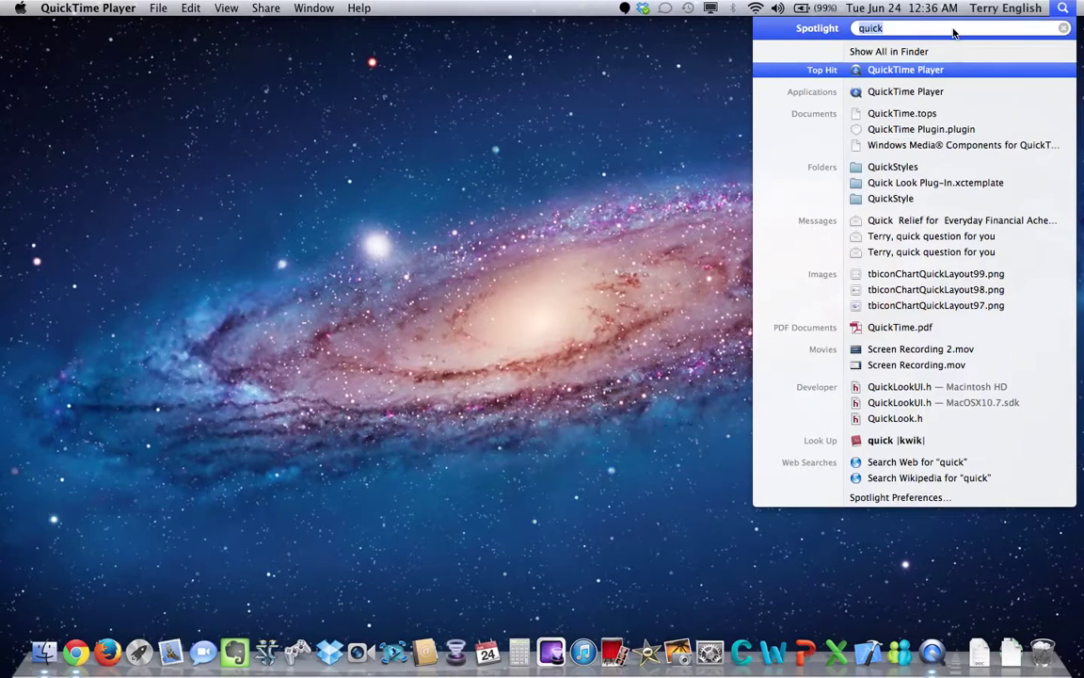
text(applications)
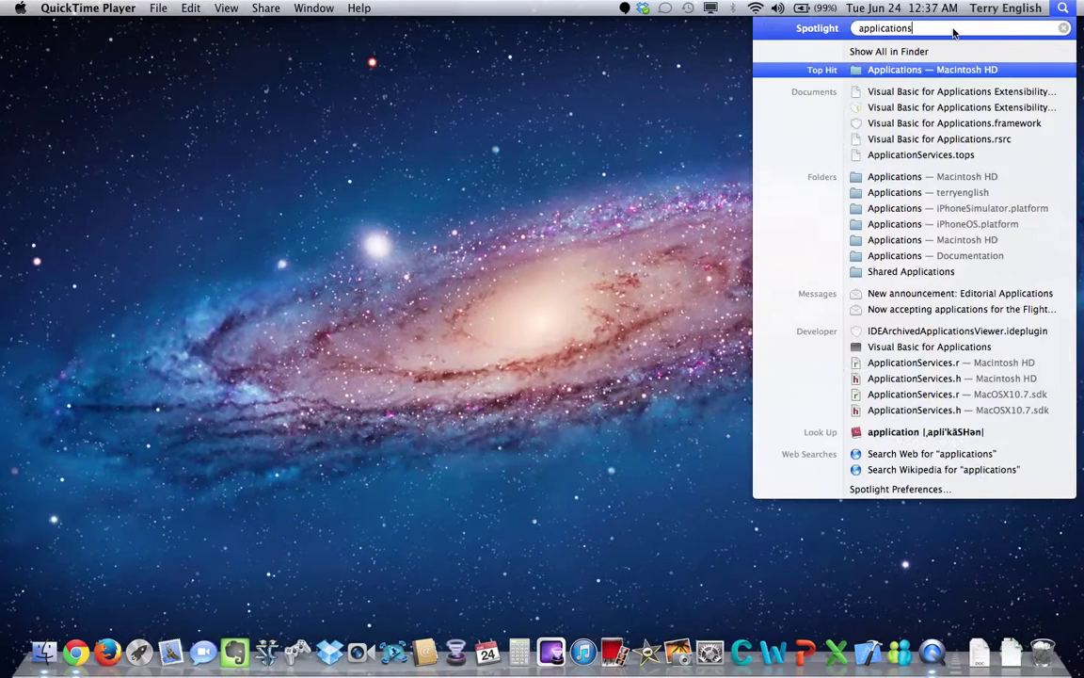
key(BackSpace)
text(s)
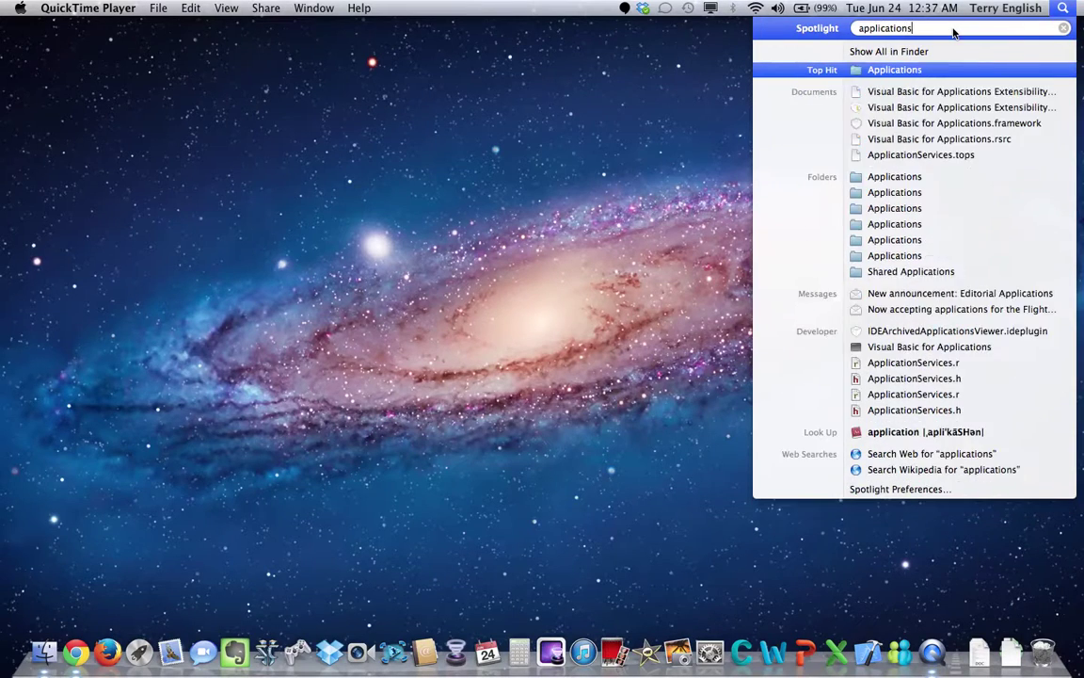
key(Return)
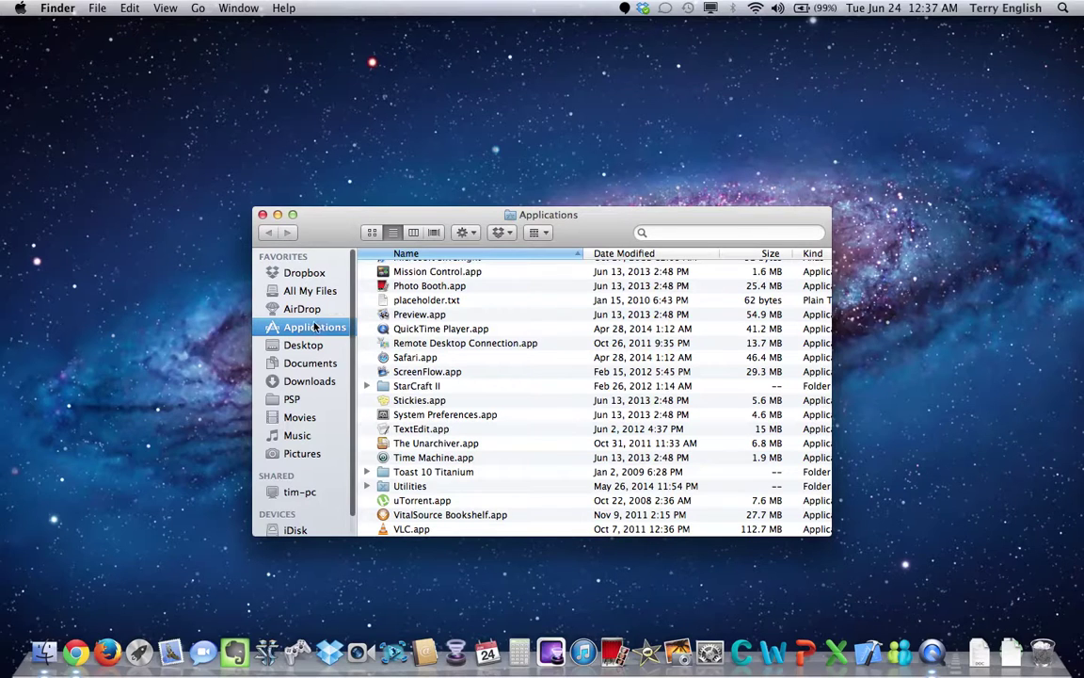
Move XLink Kai.app from the Applications folder to the Trash and close the folder window
scroll(448, 344, up, 15)
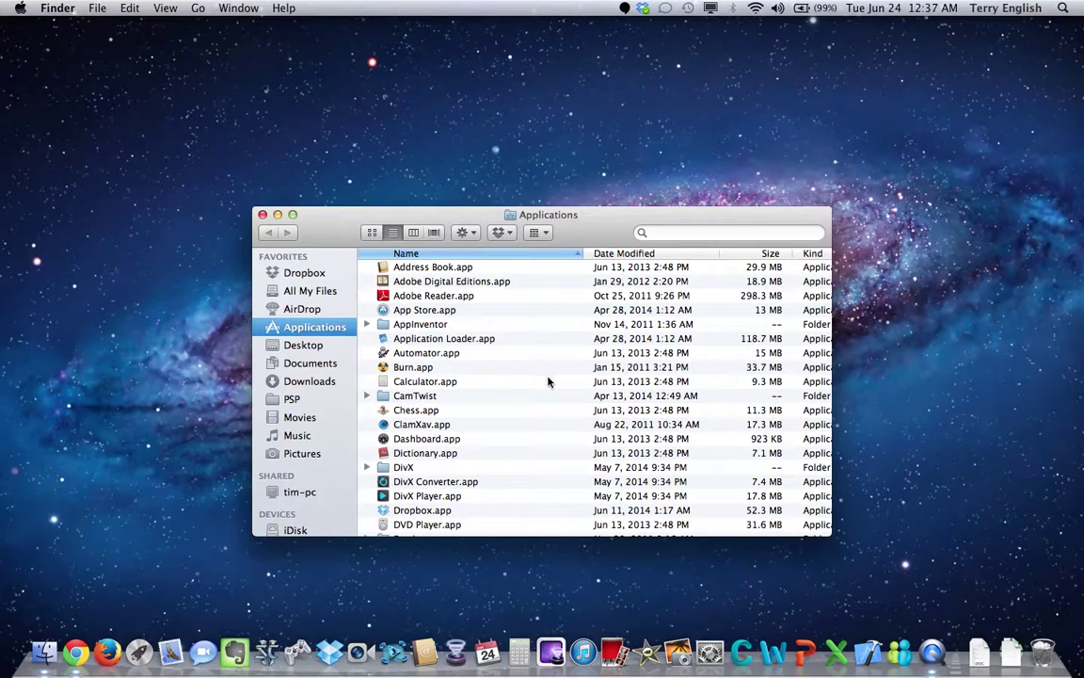
scroll(549, 382, down, 9)
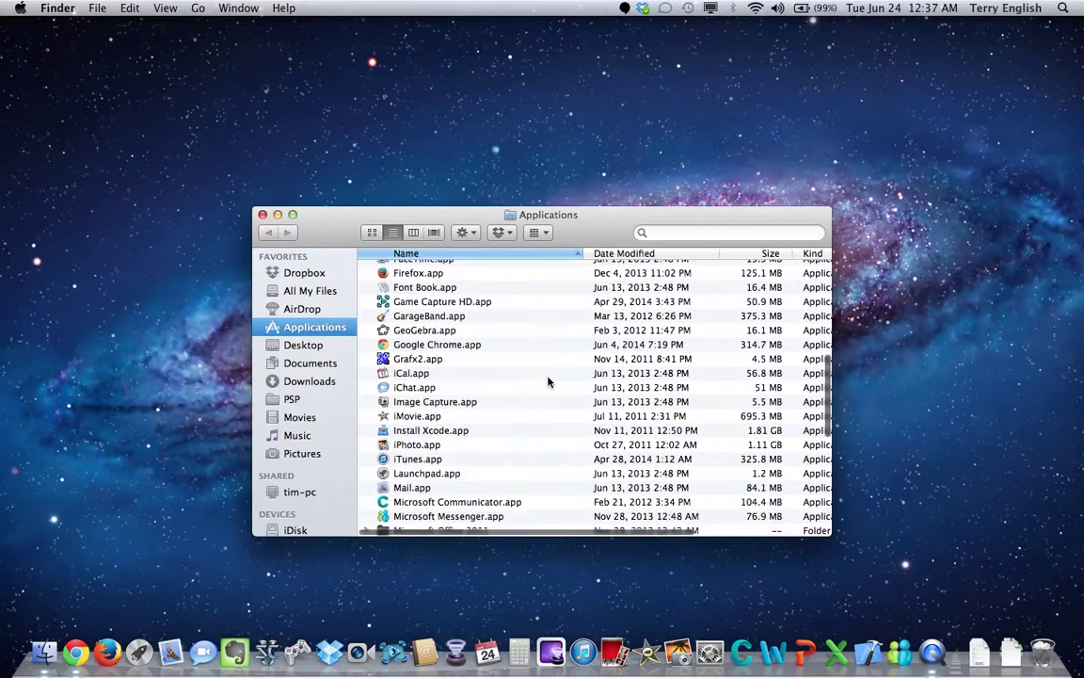
scroll(549, 381, down, 13)
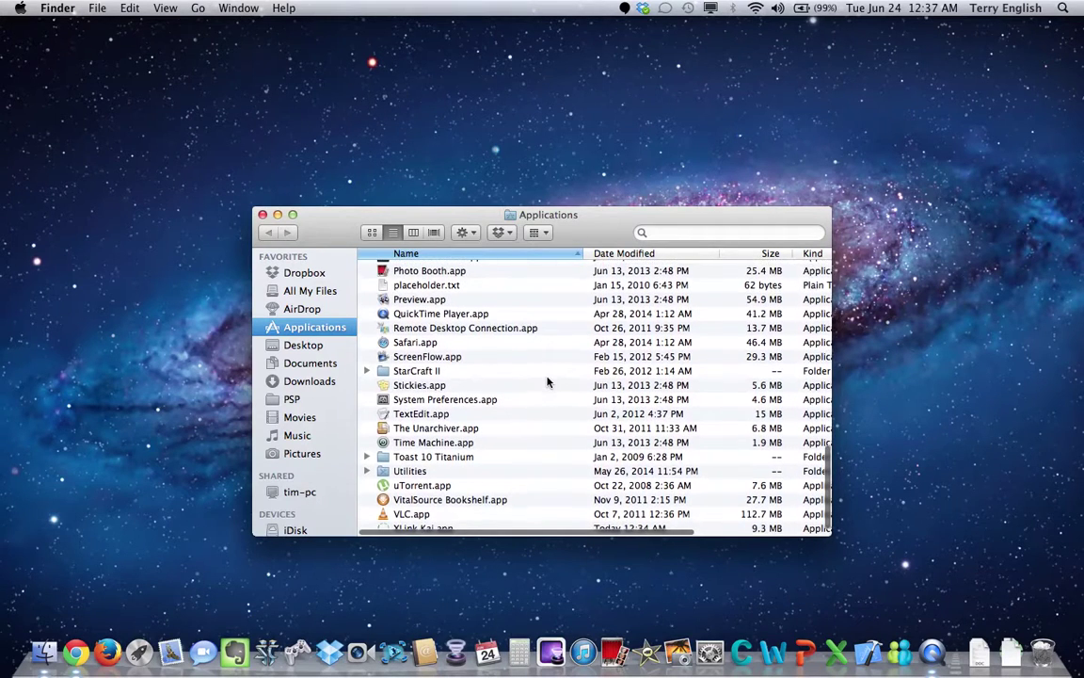
click(424, 528)
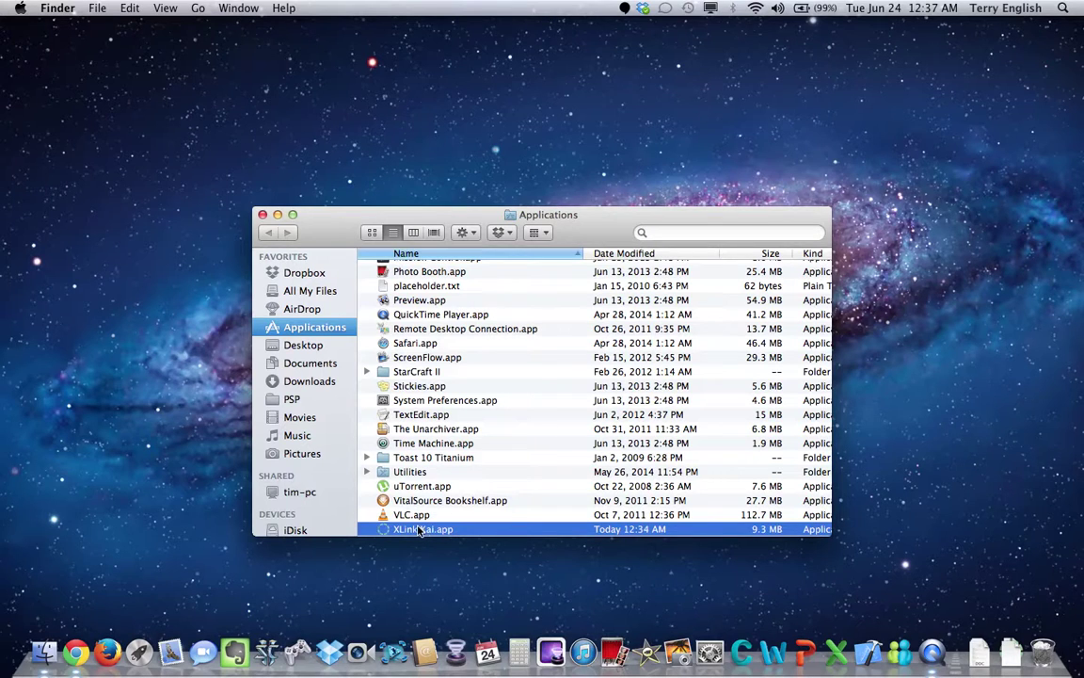
right_click(420, 530)
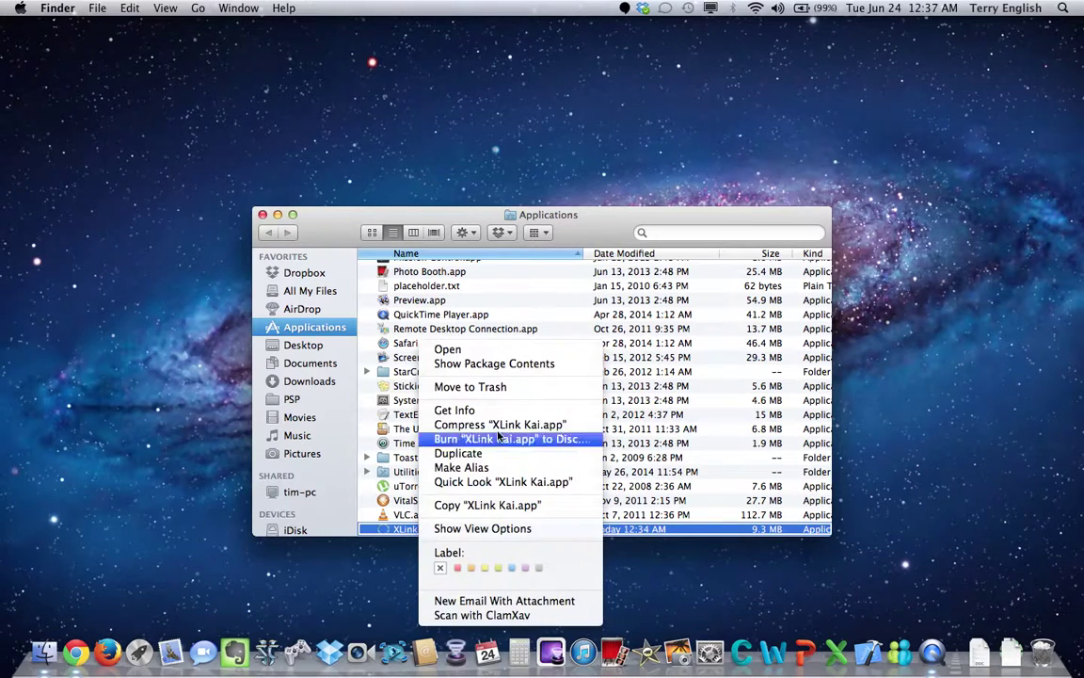
click(515, 389)
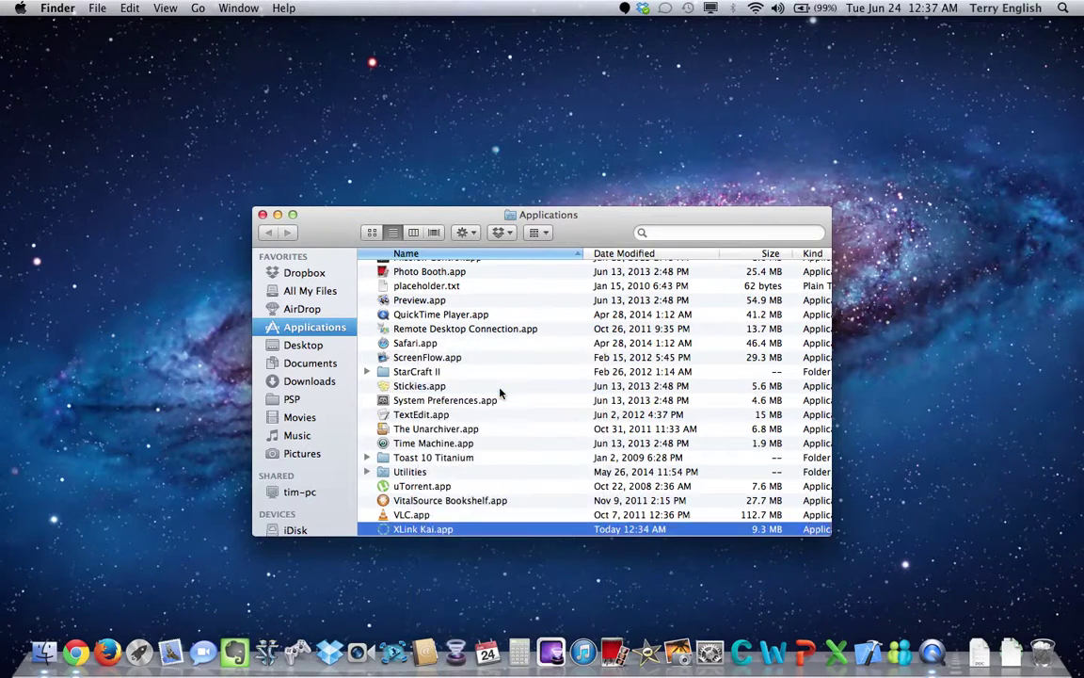
click(262, 215)
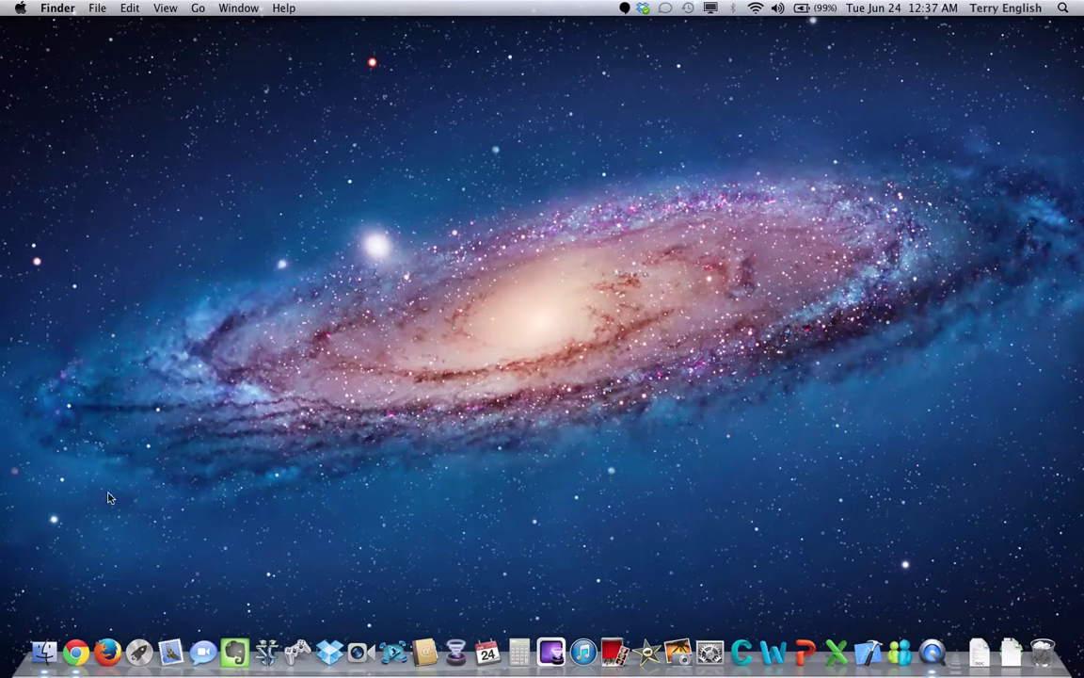
Switch to Chrome and load the website teamxlink.co.uk
click(77, 656)
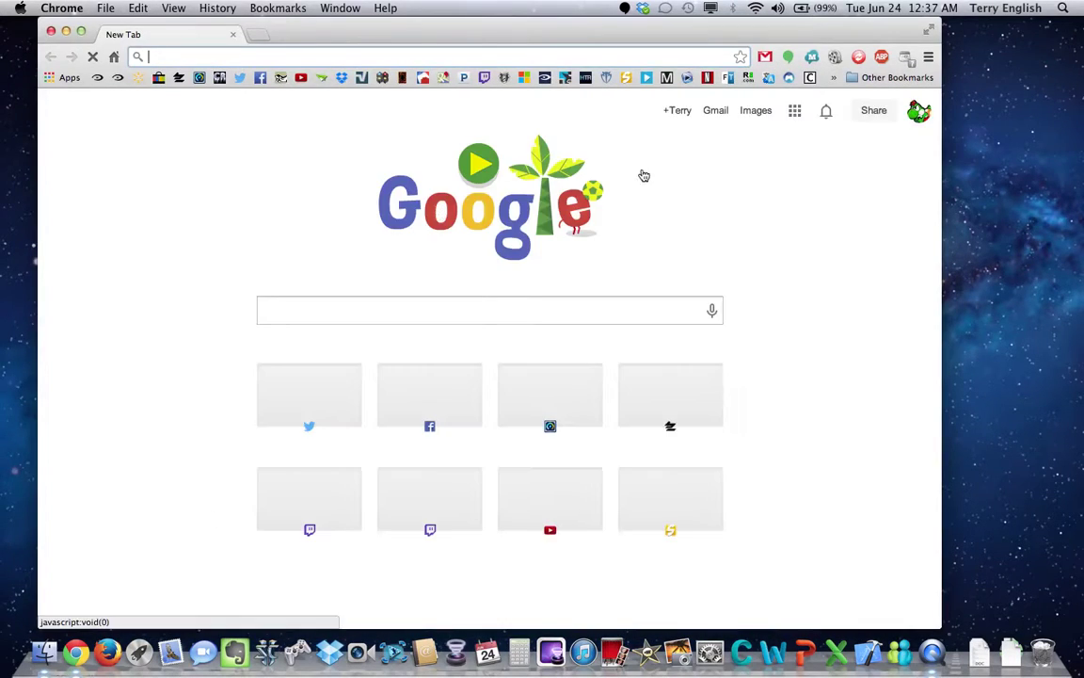
text(teamxlin)
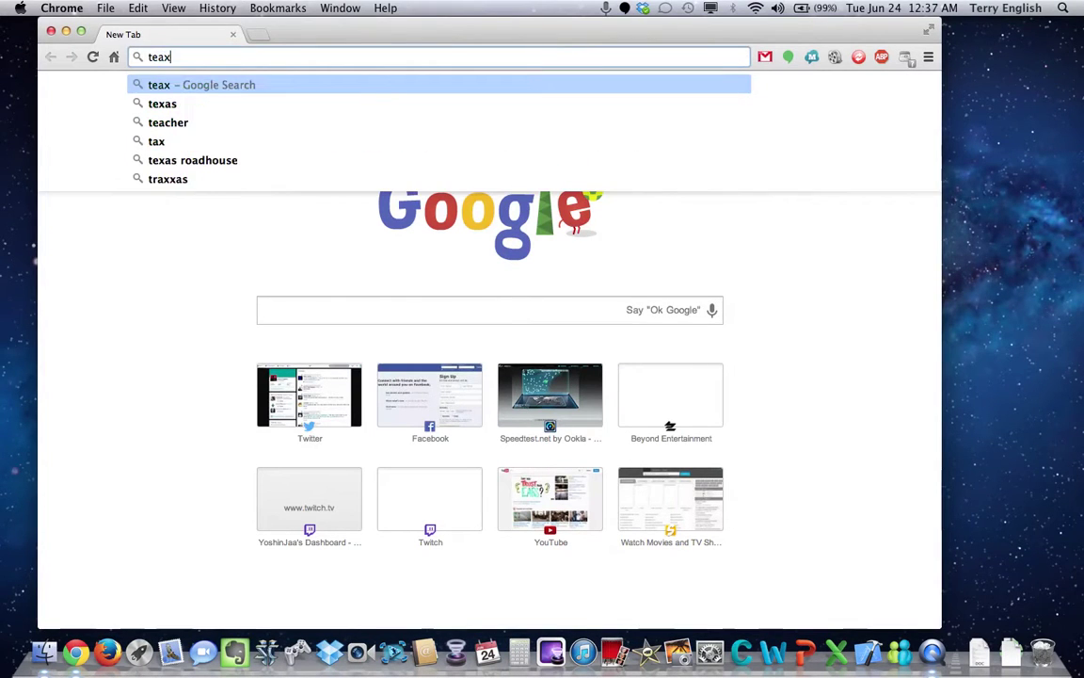
text(k)
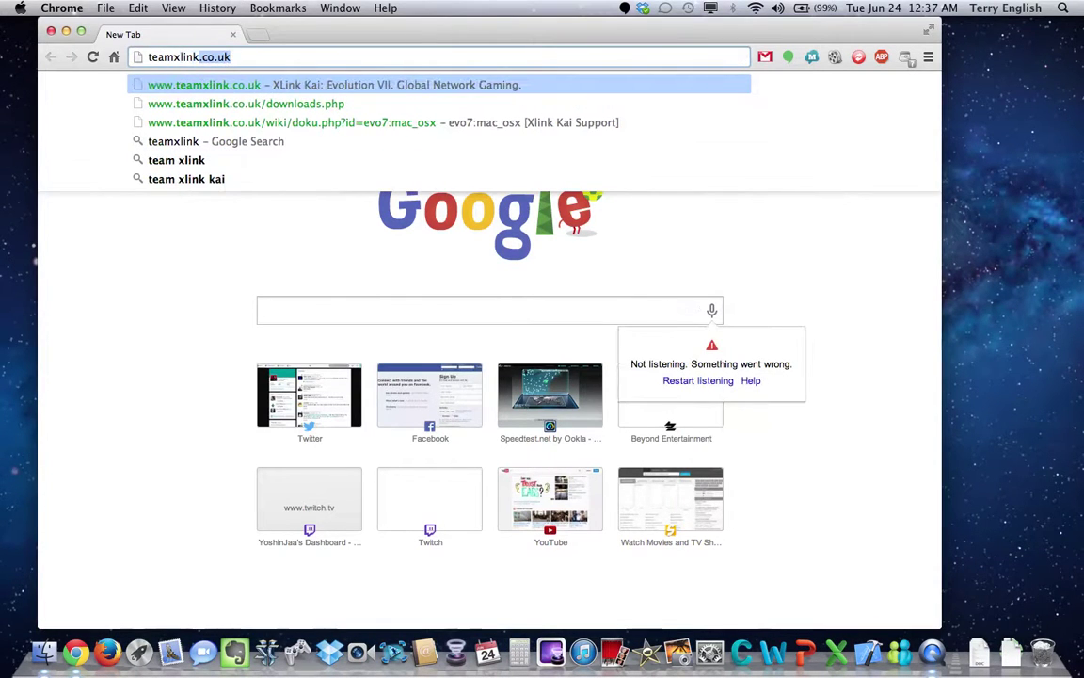
key(Return)
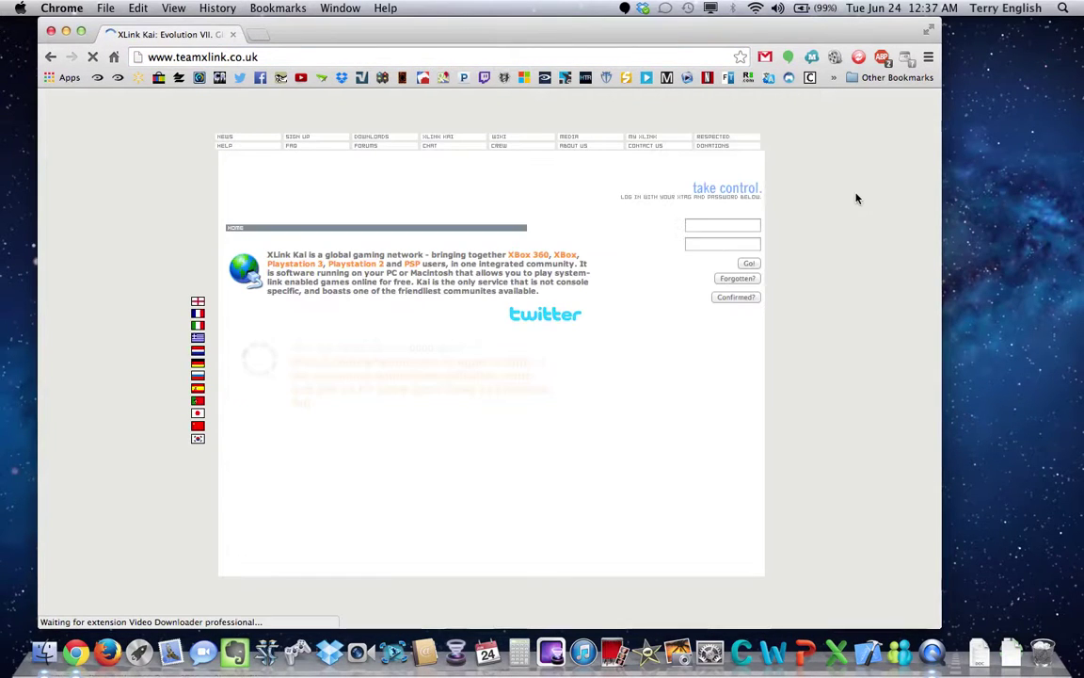
Download XLink Kai: Evolution 7.4 for Mac OS X (Intel) from the site's downloads page, saving the zip in Downloads
click(378, 141)
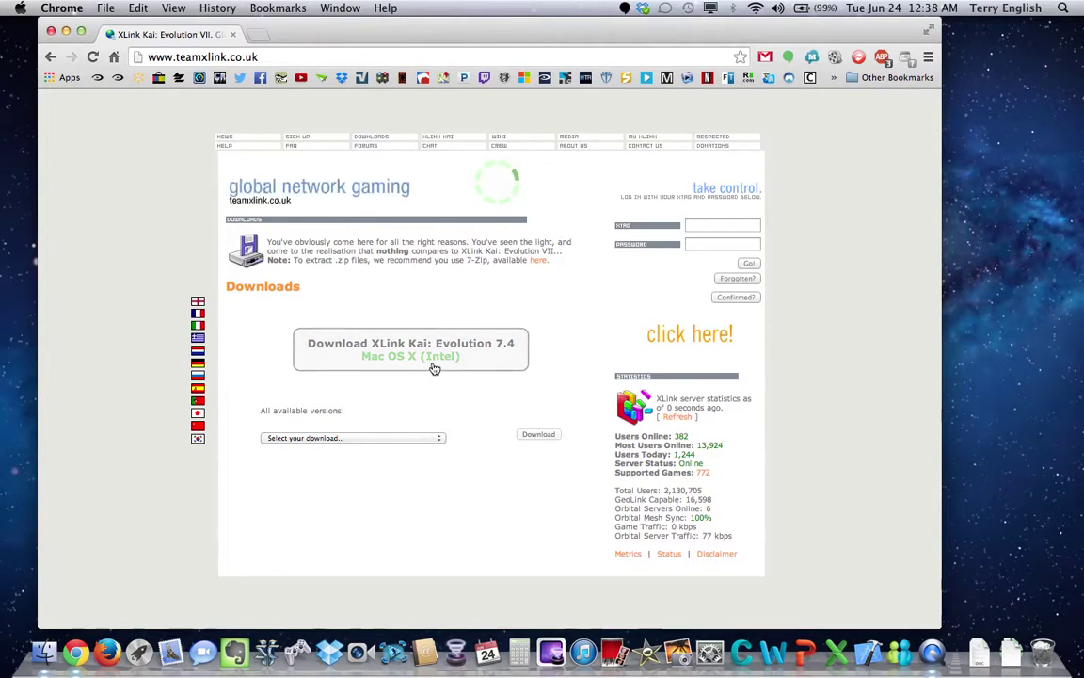
click(433, 439)
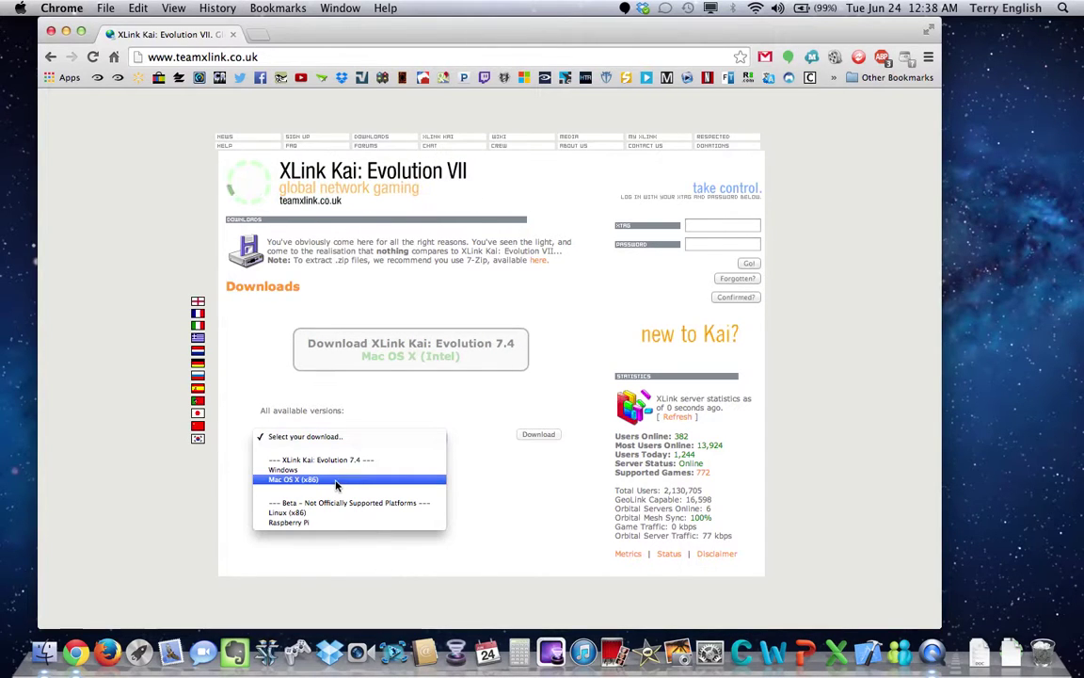
click(466, 383)
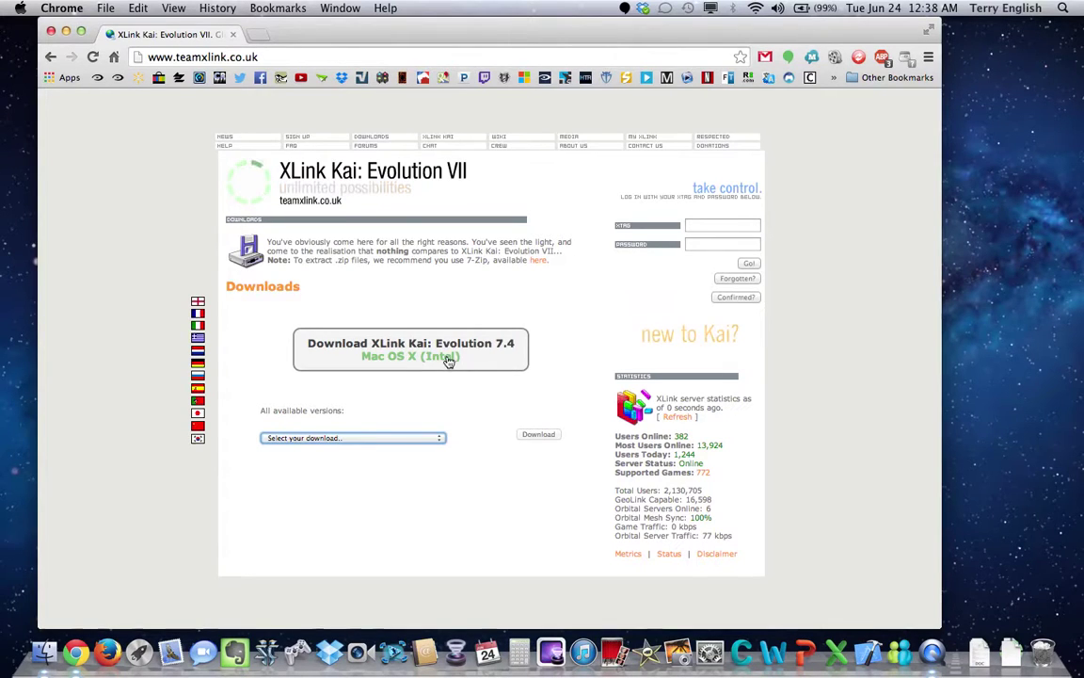
click(336, 345)
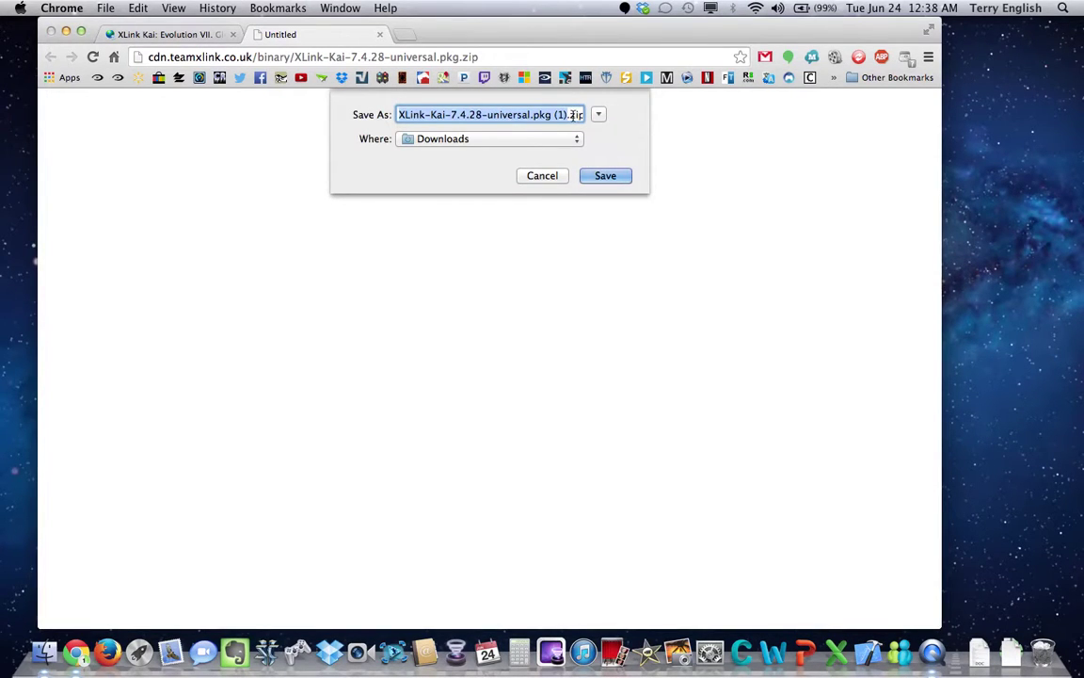
click(600, 177)
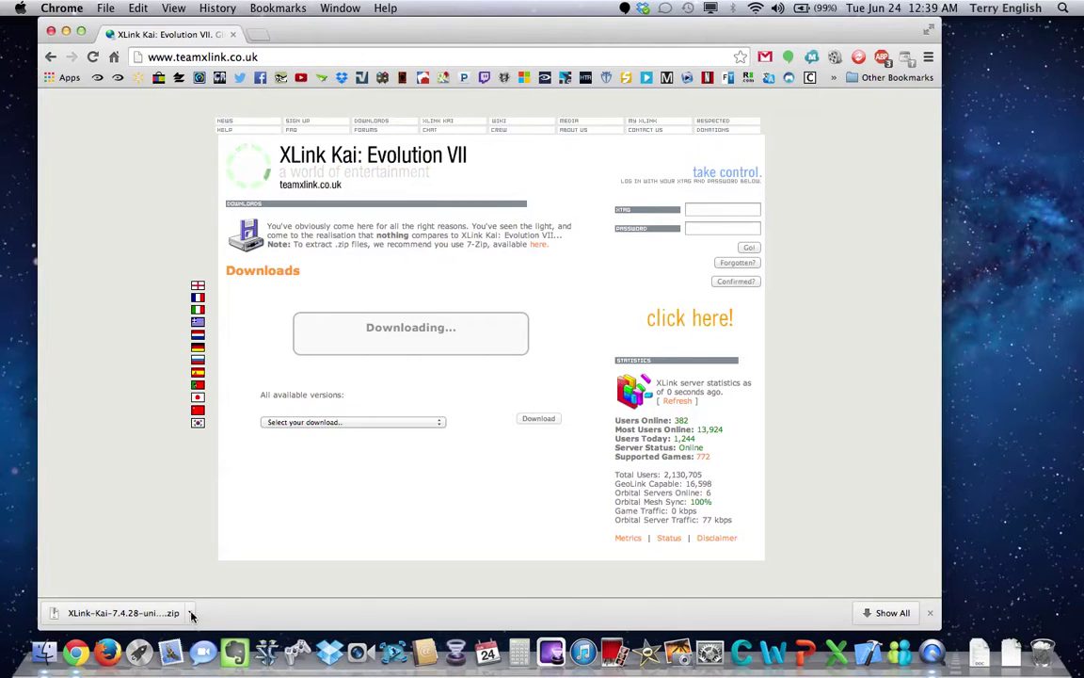
Show the downloaded XLink Kai zip in Finder and extract it with Archive Utility
click(191, 614)
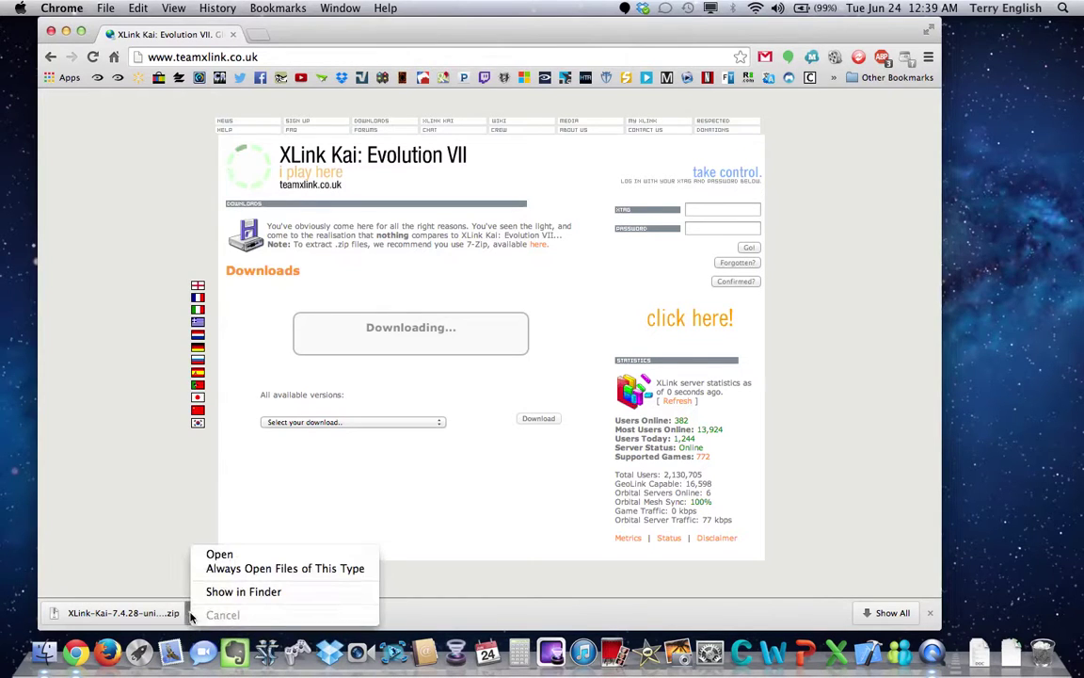
click(242, 591)
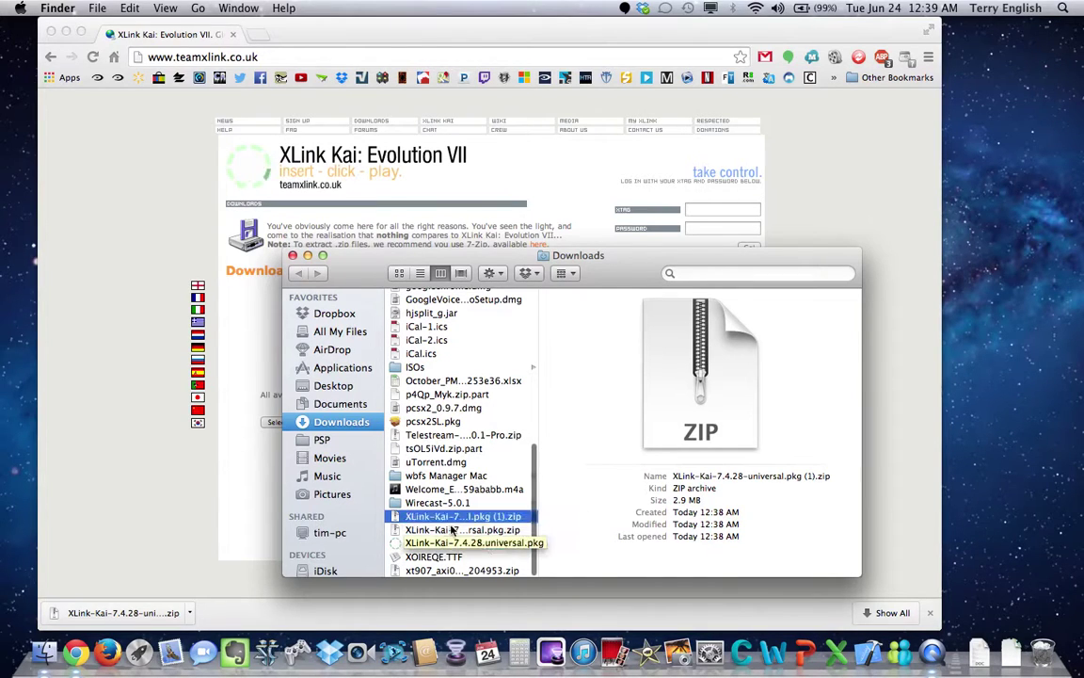
right_click(454, 523)
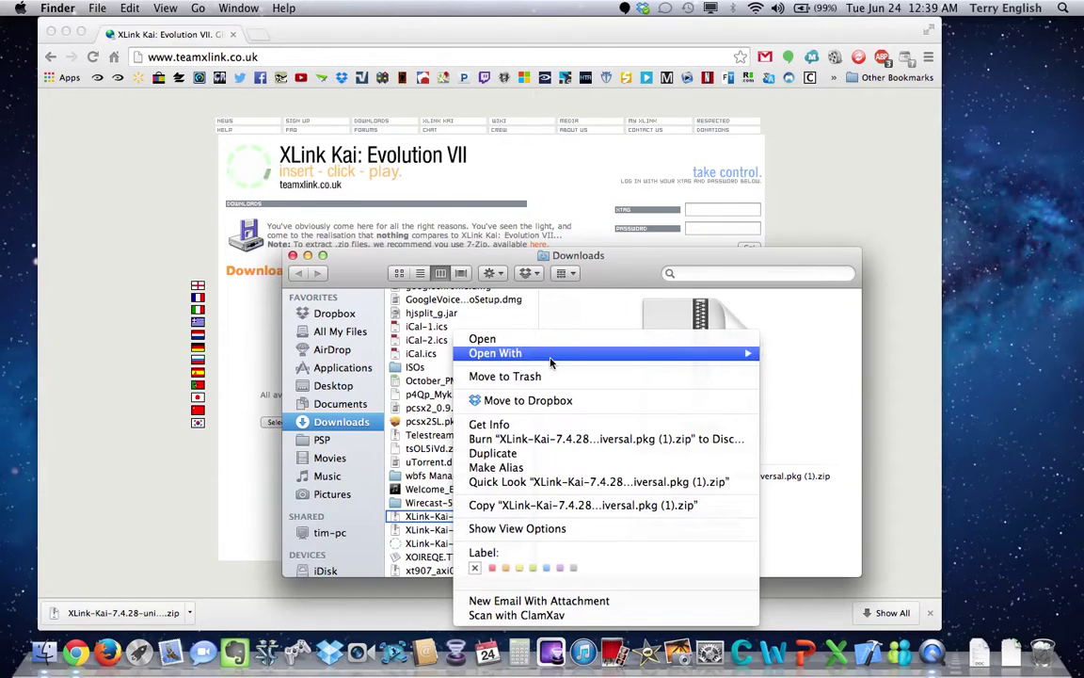
mouse_move(739, 357)
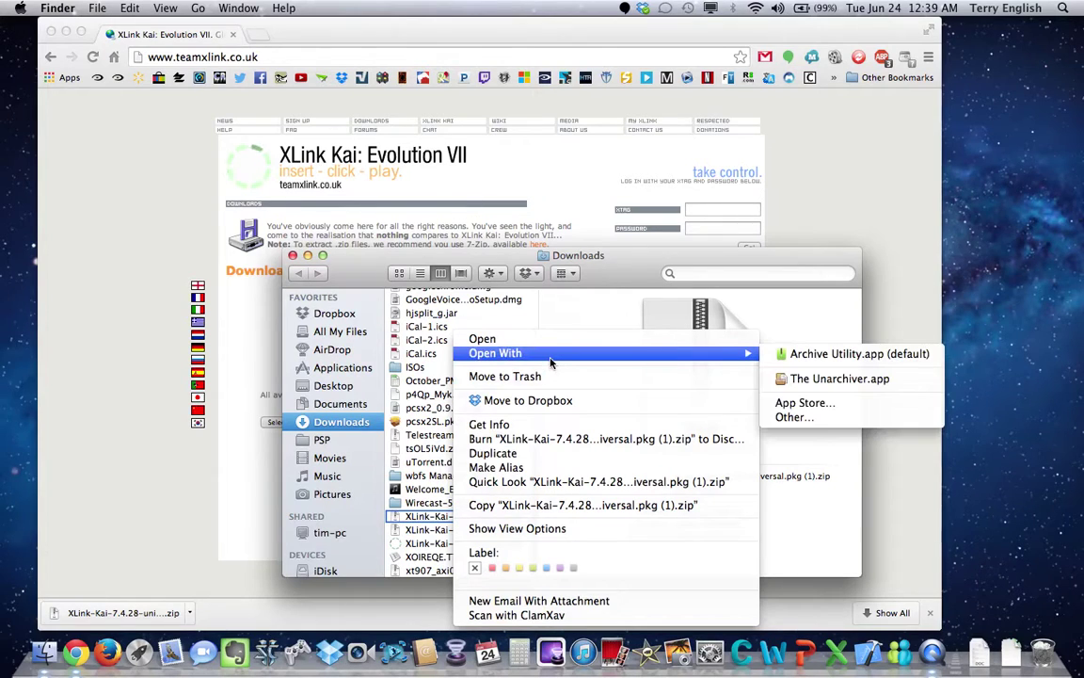
click(801, 355)
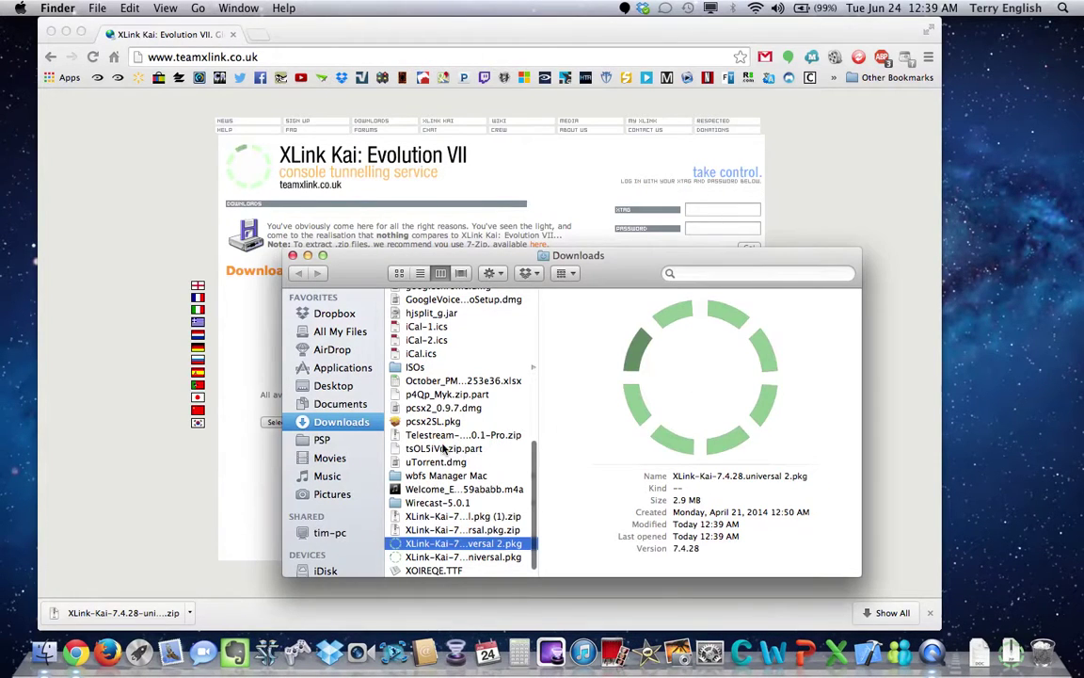
Launch the XLink-Kai-7.4.28.universal.pkg installer and close the browser and Downloads windows behind it
scroll(445, 450, down, 1)
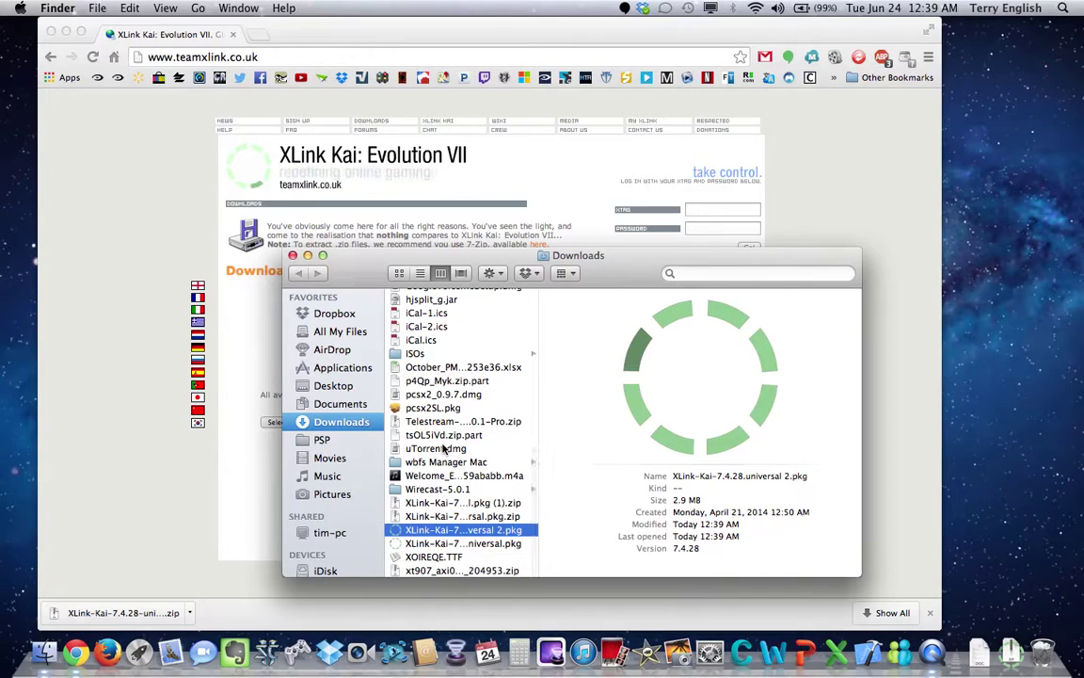
click(455, 544)
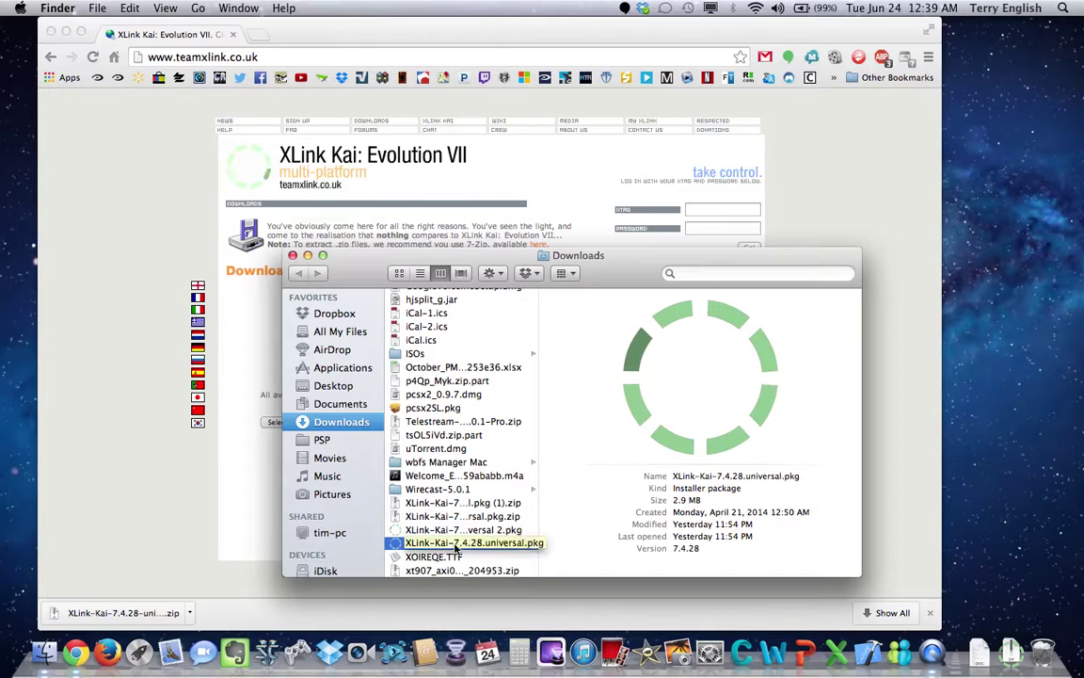
double_click(455, 544)
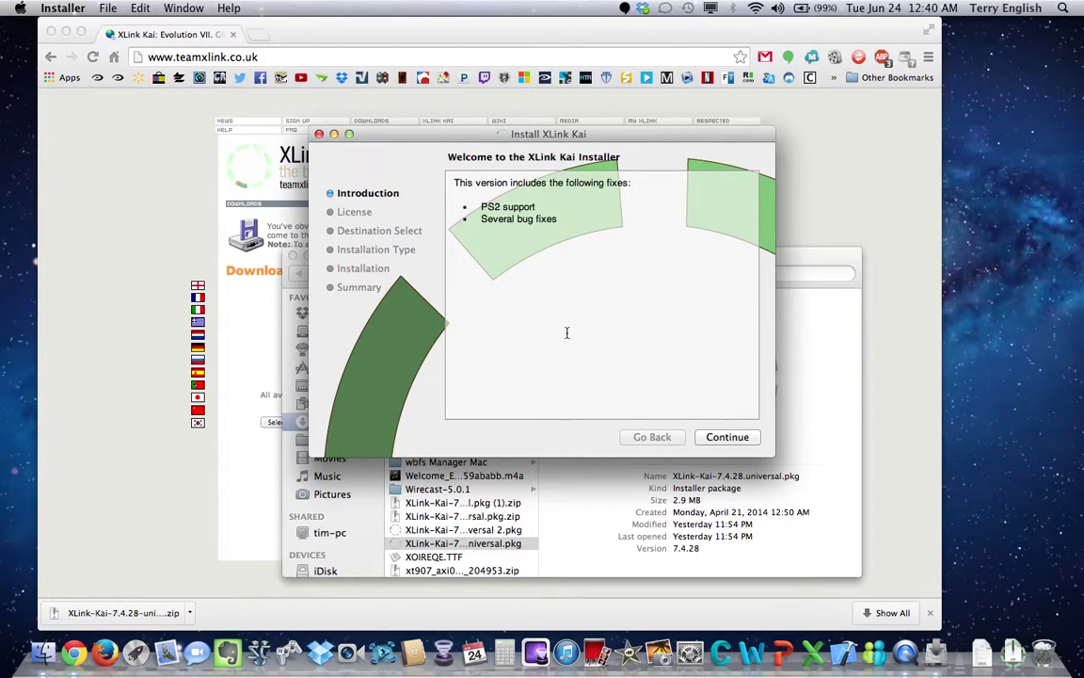
click(52, 33)
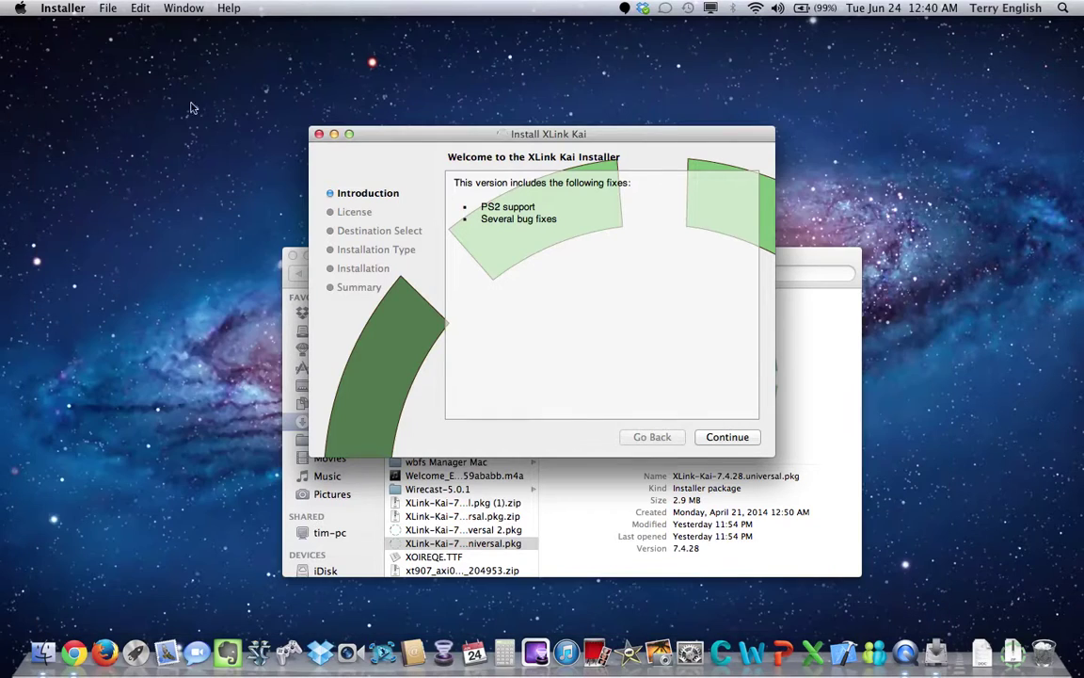
click(293, 255)
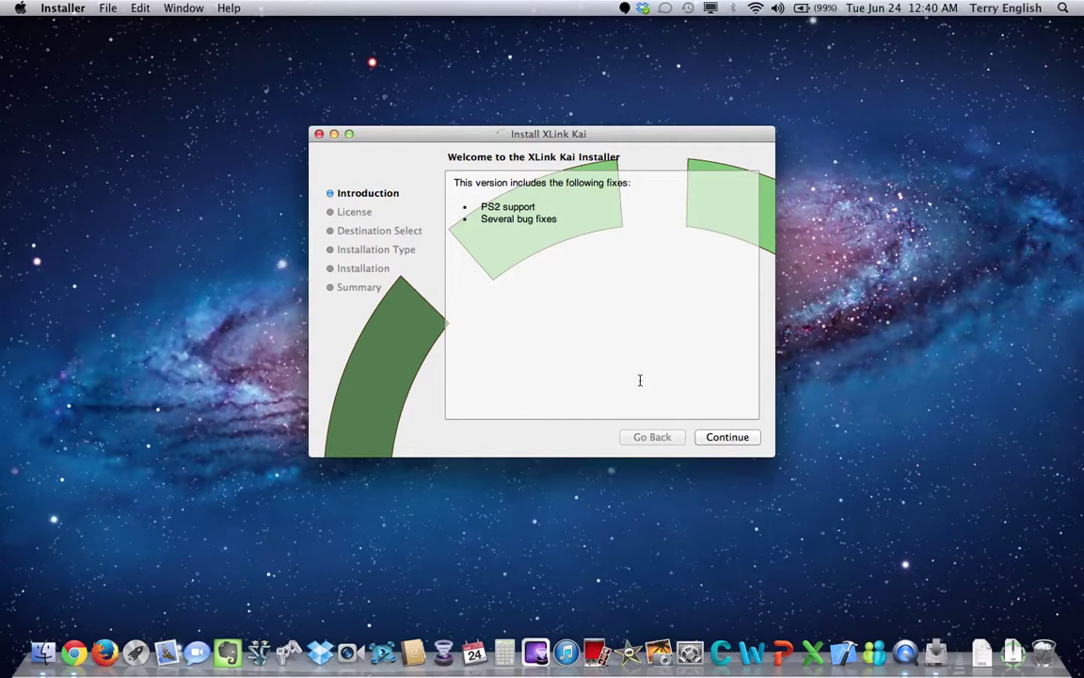
Proceed through the XLink Kai installer's introduction and agree to the software license agreement
click(730, 438)
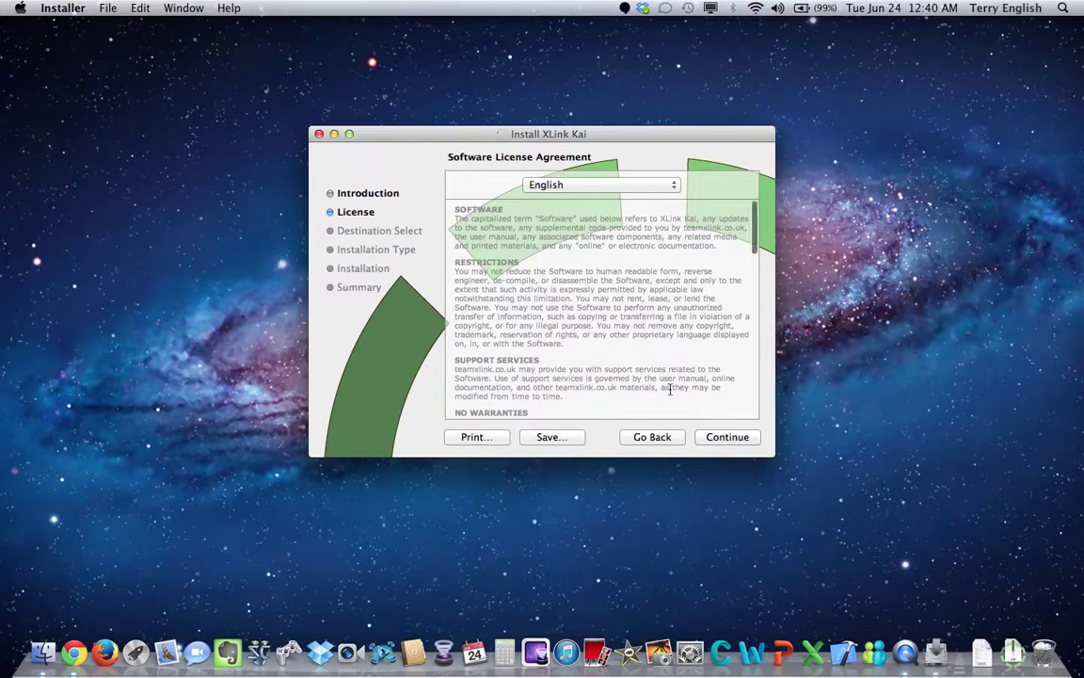
scroll(565, 282, down, 15)
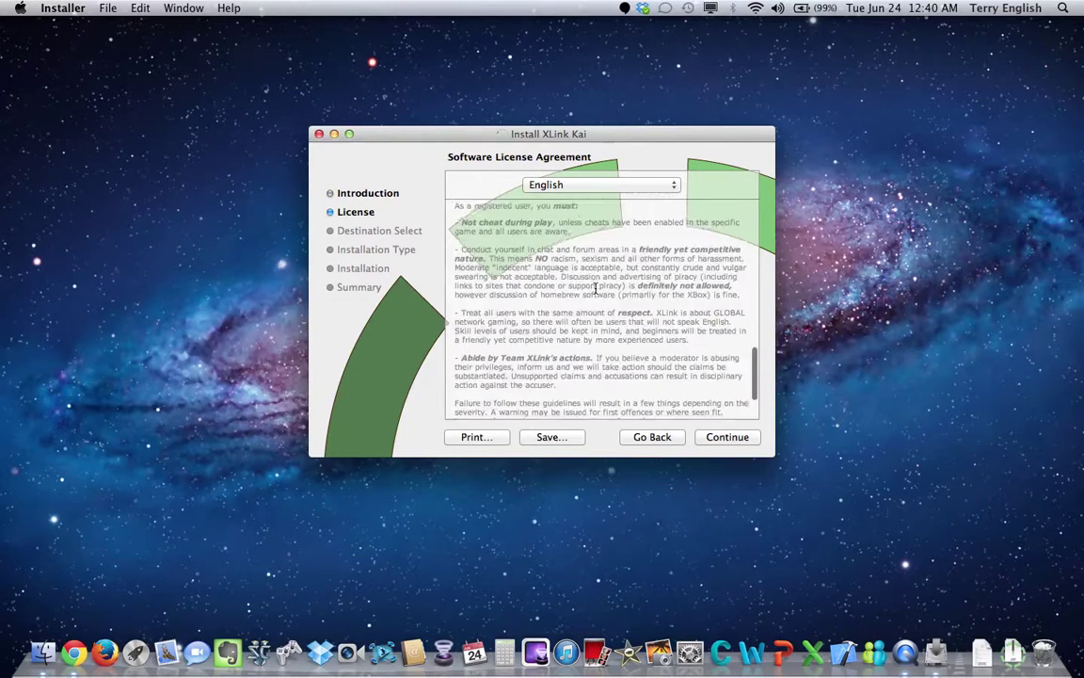
scroll(594, 289, down, 5)
click(717, 436)
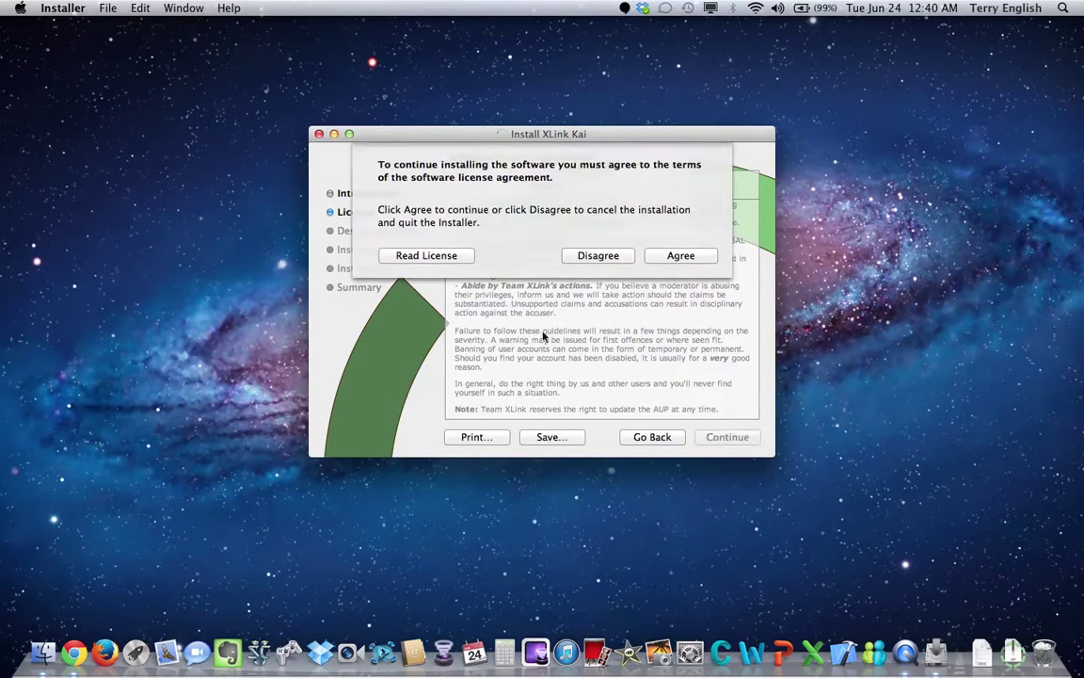
click(701, 258)
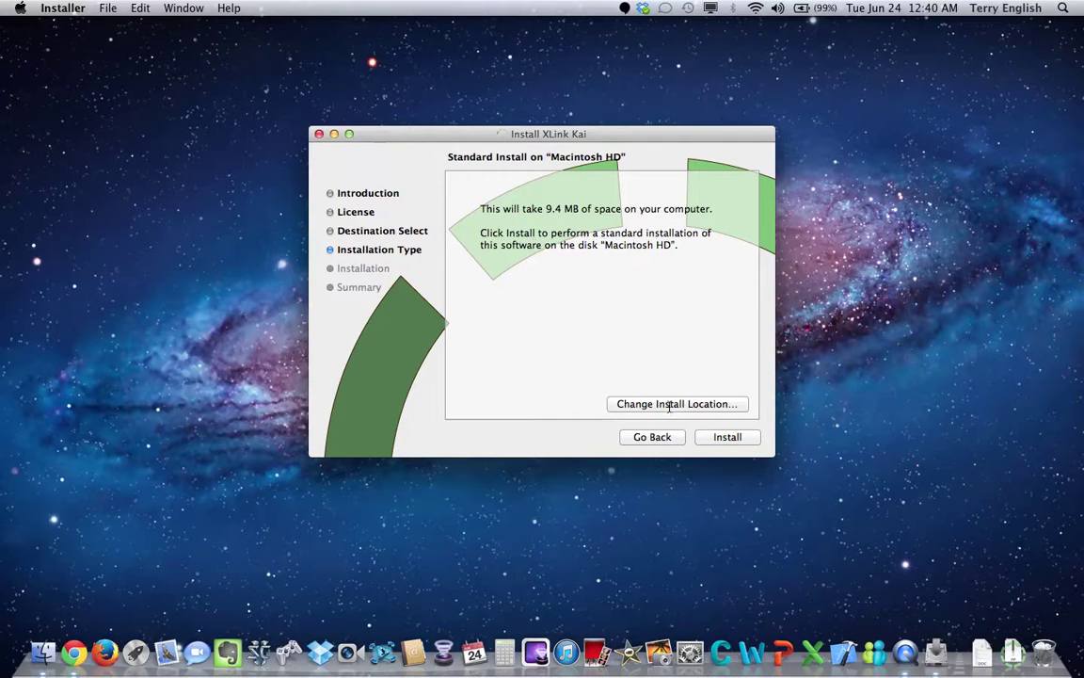
Run the standard installation on Macintosh HD, authorize it with the account password, and close the finished installer
click(716, 439)
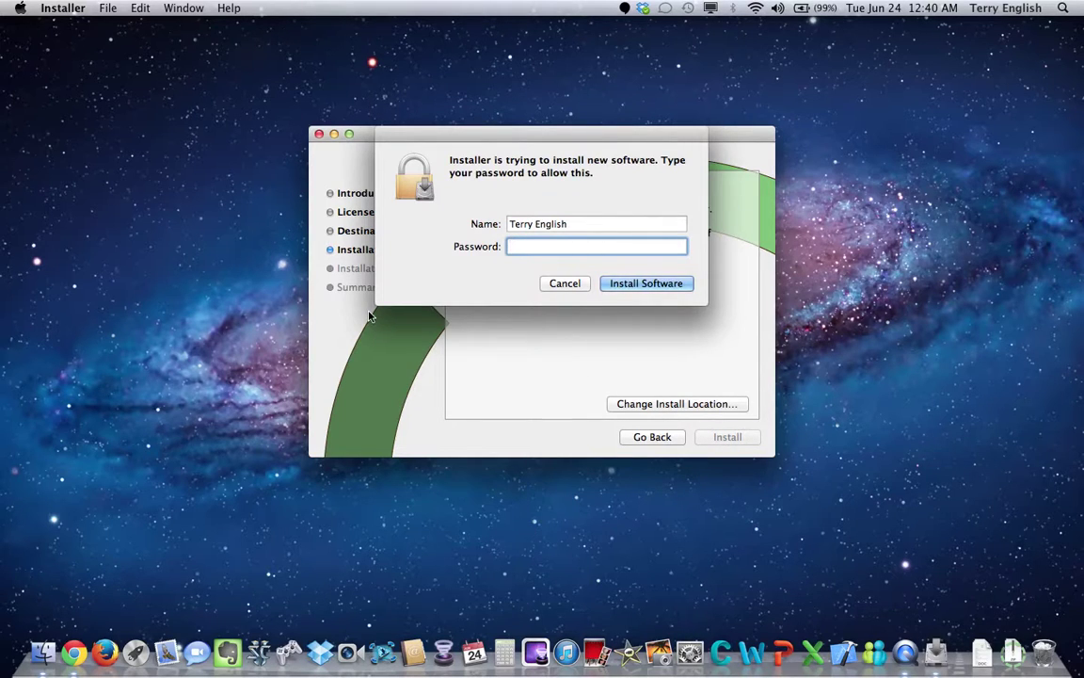
text(•••••••••••)
click(621, 284)
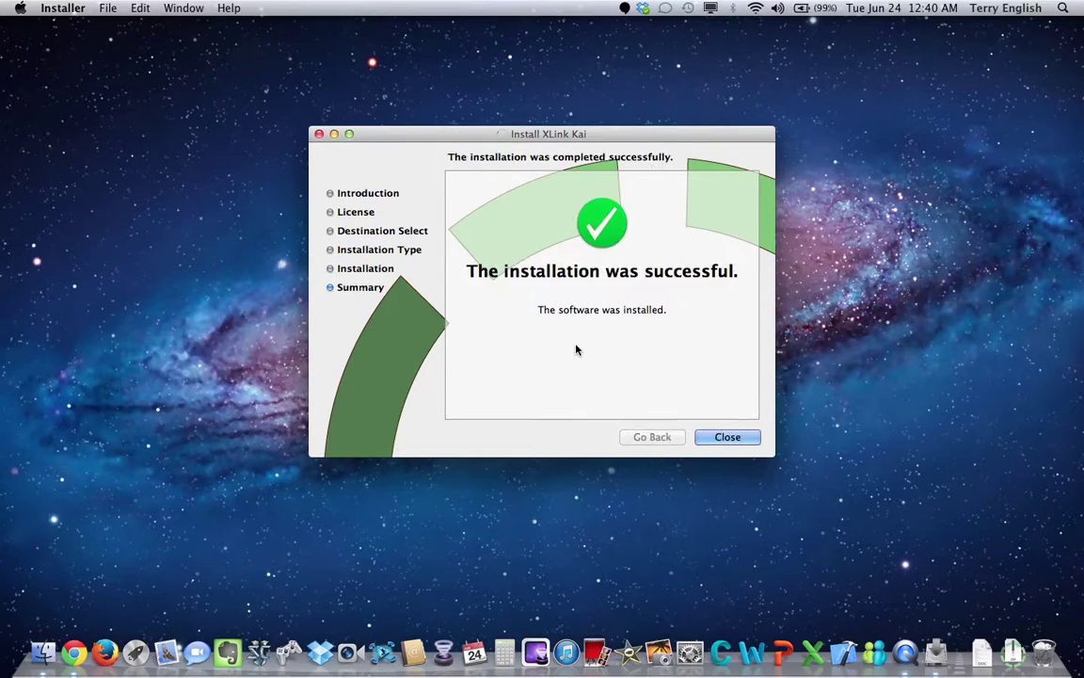
click(728, 437)
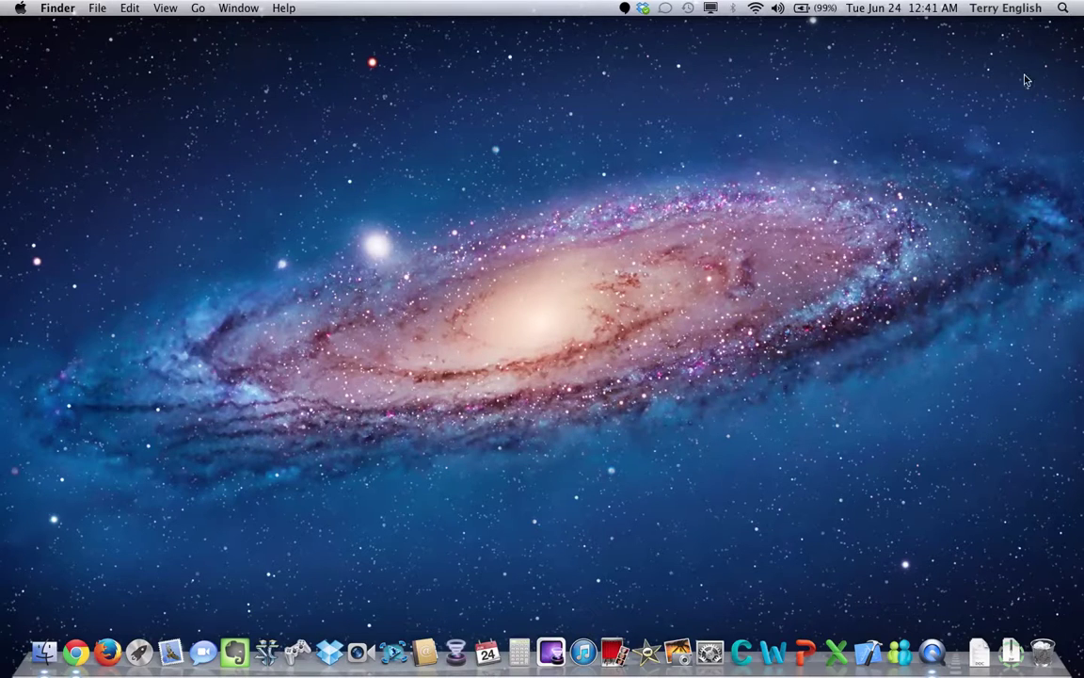
Search Spotlight for "xlink kai.app" and "xlink kai" to locate the installed application, and dismiss the search
click(1064, 10)
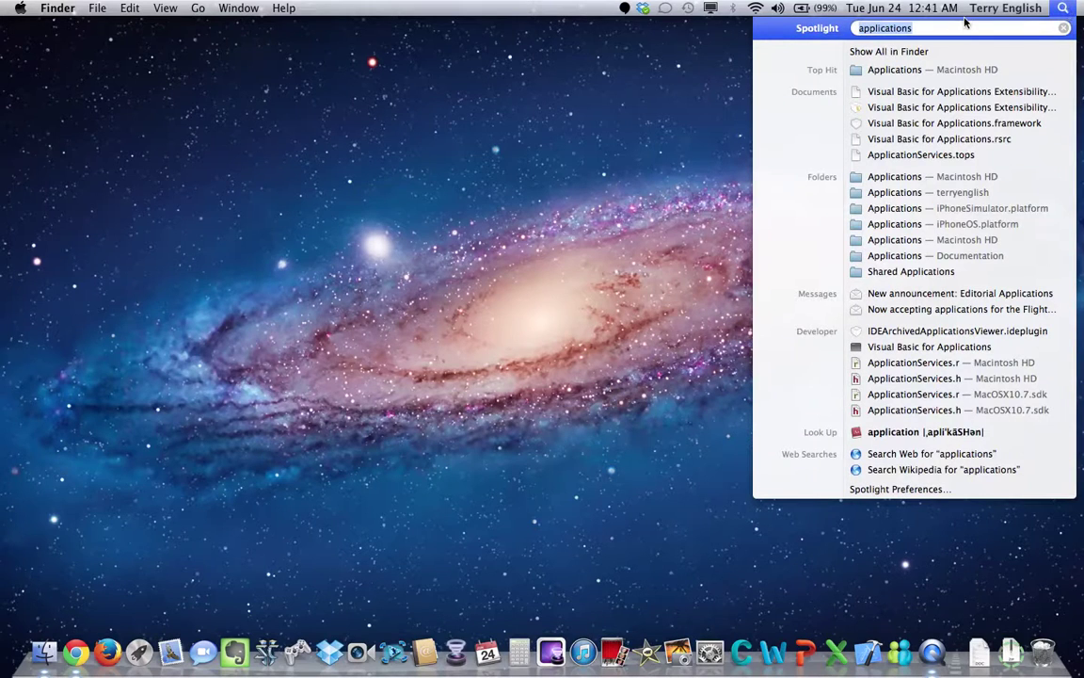
text(xlink )
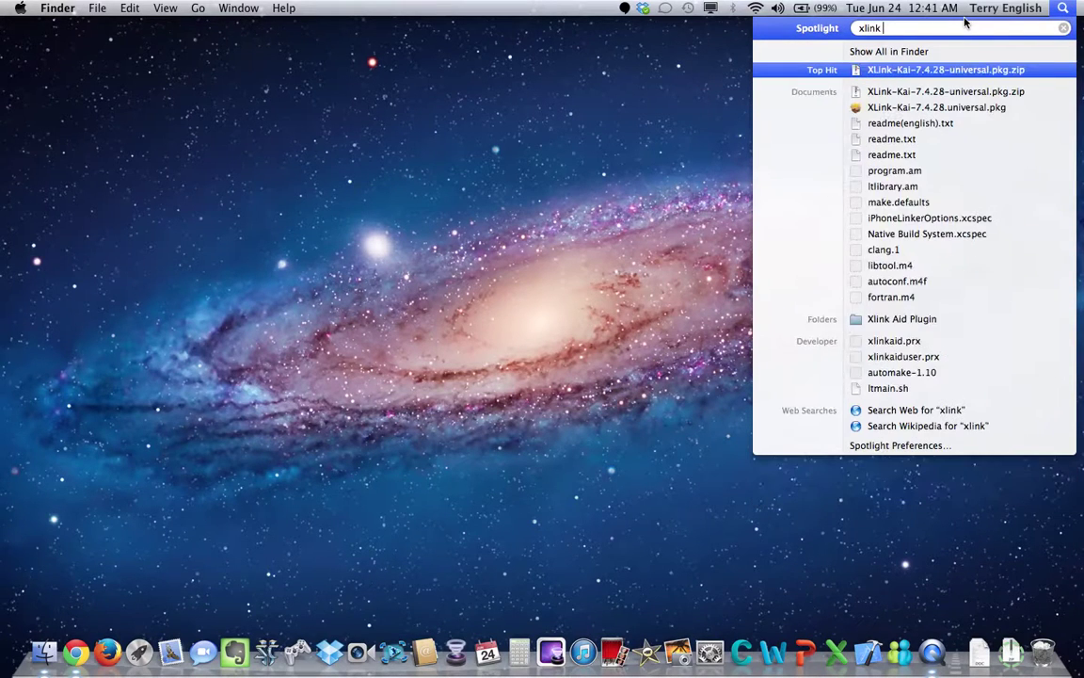
text(kai.app)
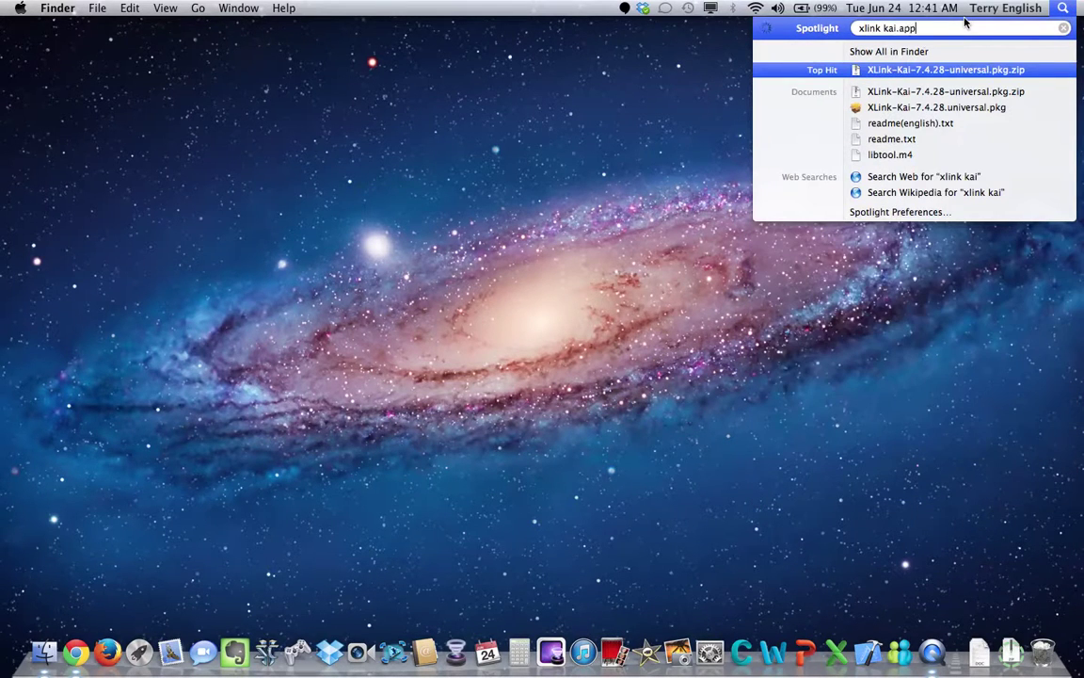
key(BackSpace)
key(BackSpace)
key(BackSpace)
key(BackSpace)
key(BackSpace)
key(BackSpace)
key(BackSpace)
key(BackSpace)
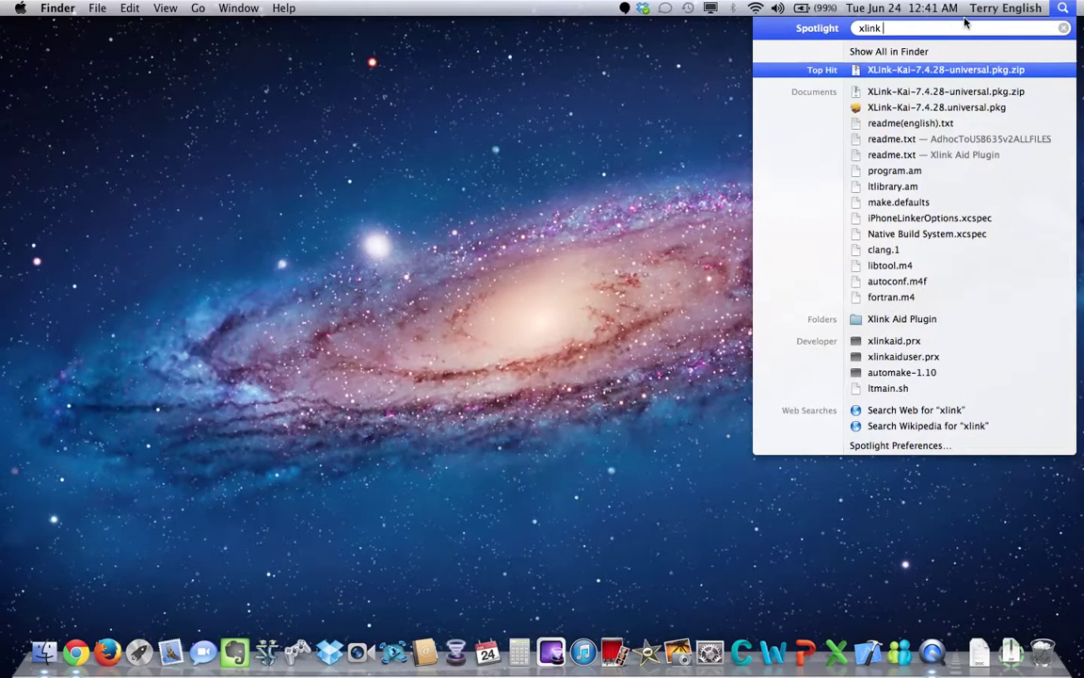
text(kai)
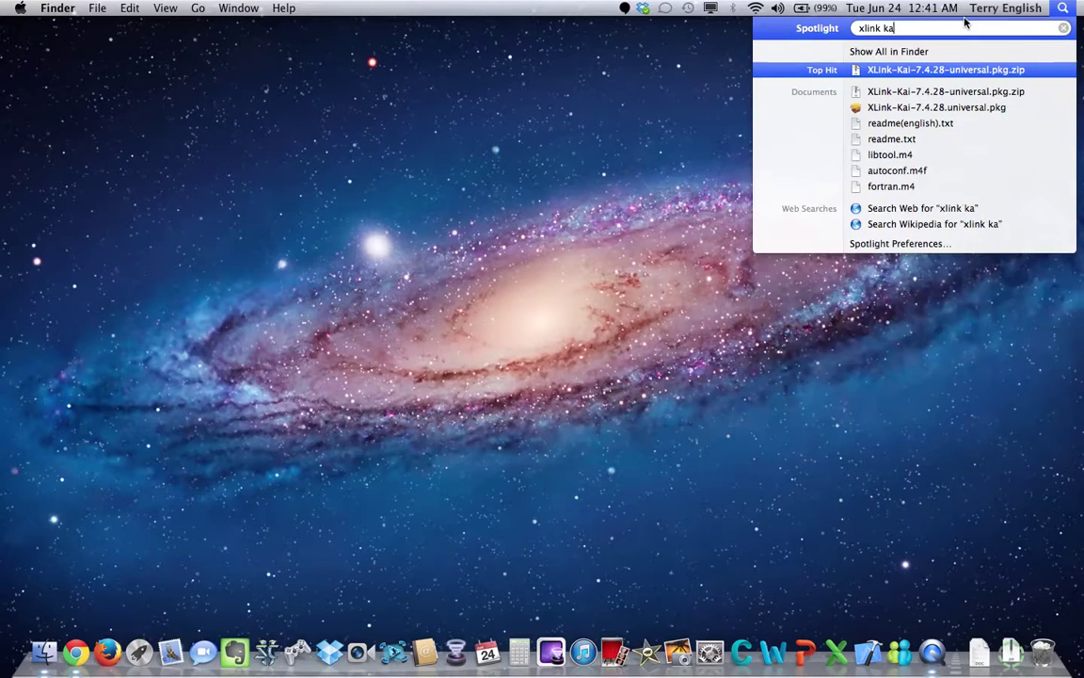
key(BackSpace)
key(BackSpace)
key(BackSpace)
key(BackSpace)
key(BackSpace)
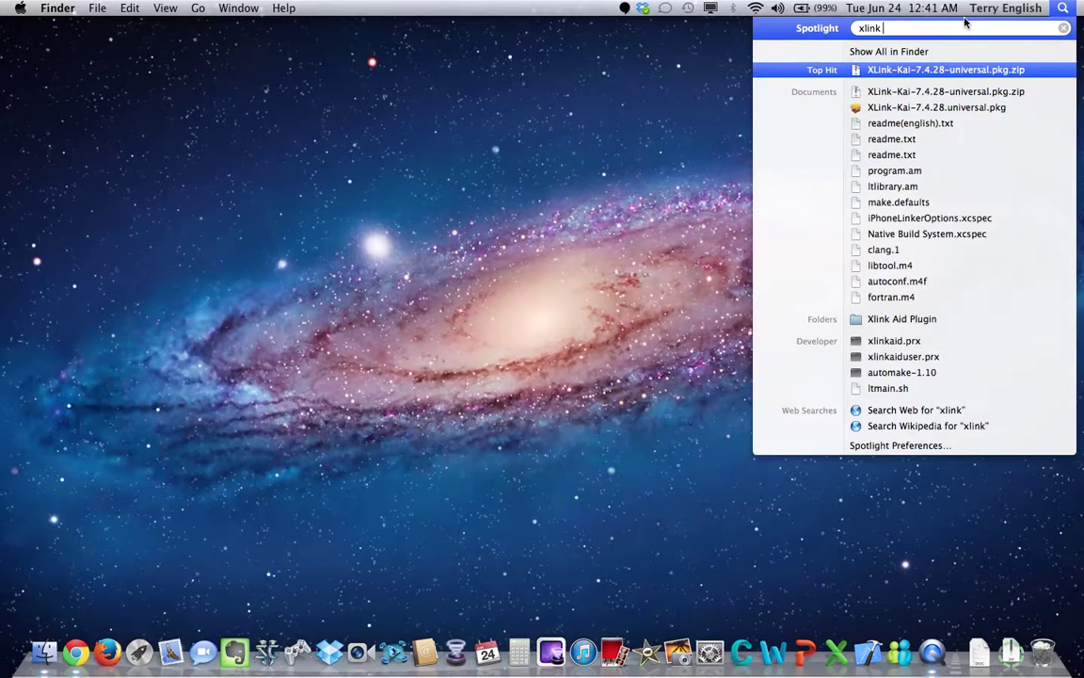
key(BackSpace)
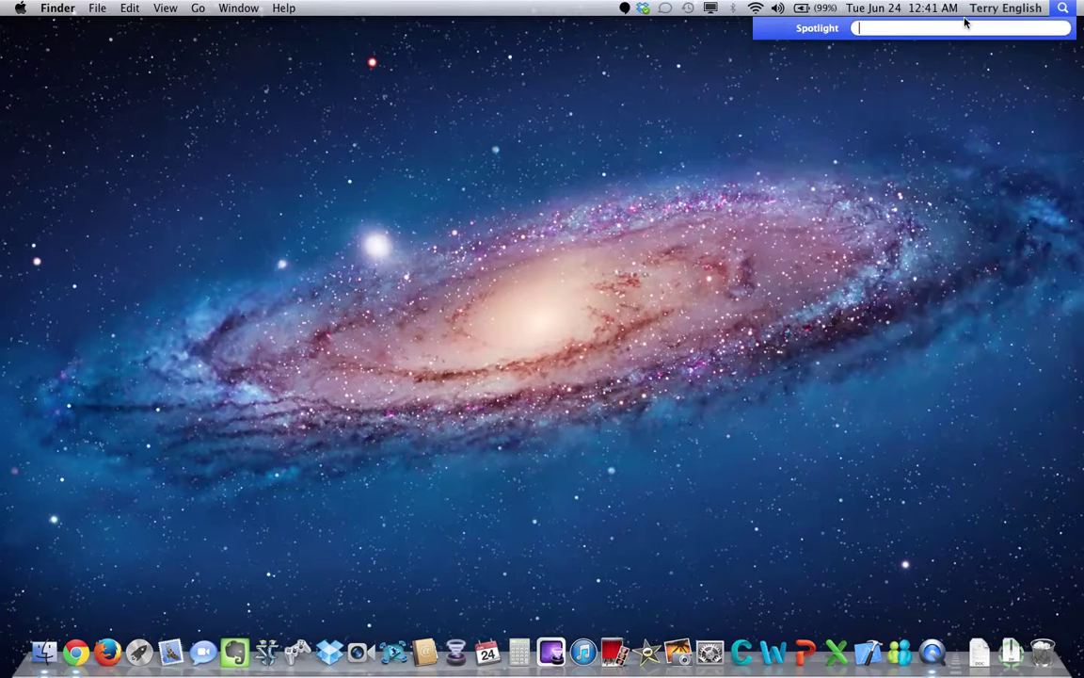
click(591, 223)
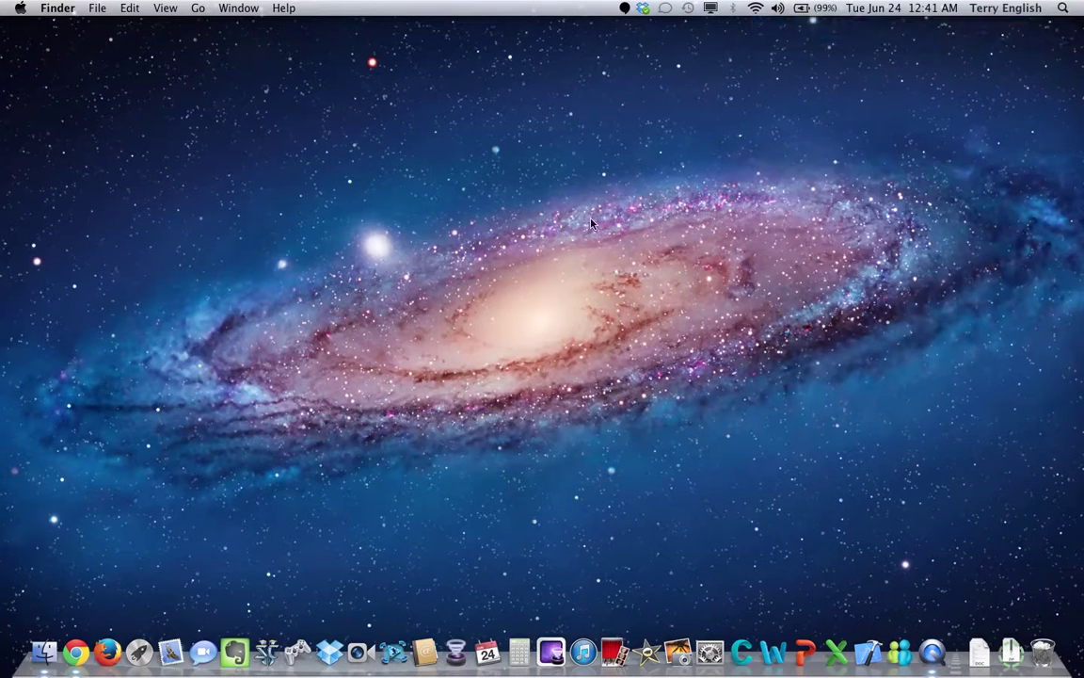
Locate XLink Kai.app in Finder's Applications folder and add it to the Dock
click(45, 652)
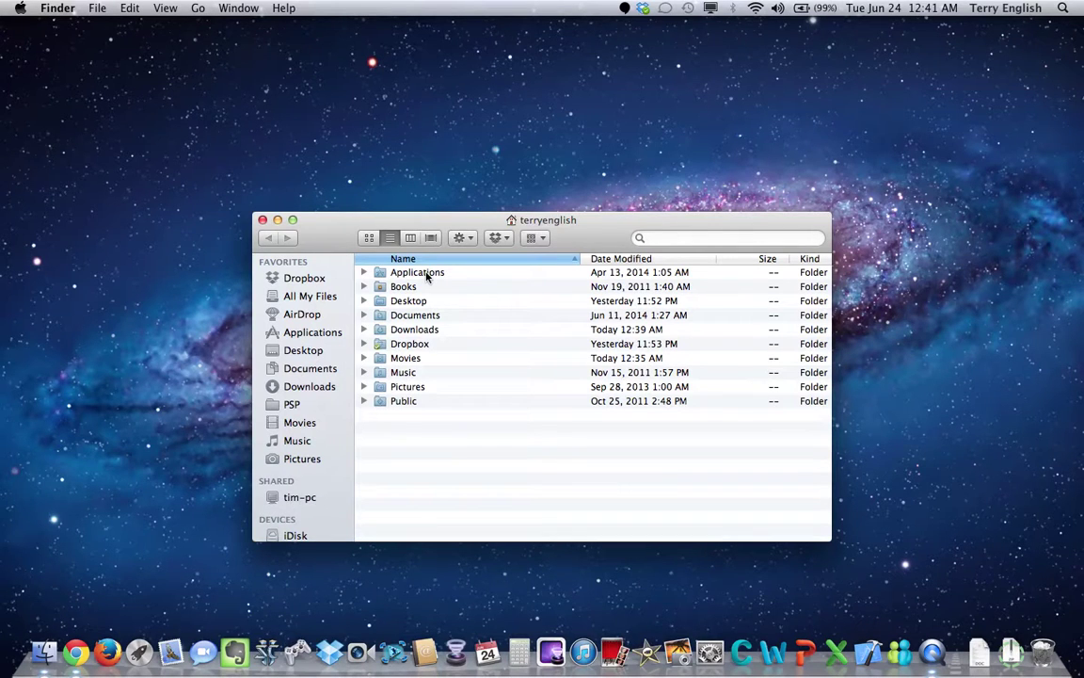
click(314, 333)
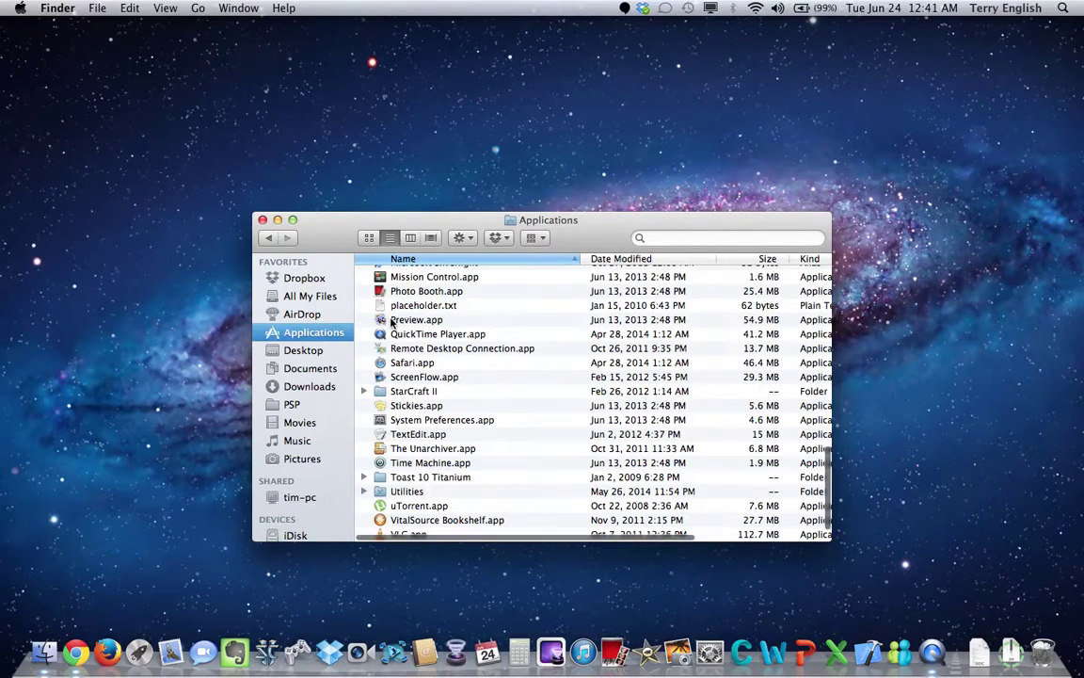
scroll(506, 404, down, 1)
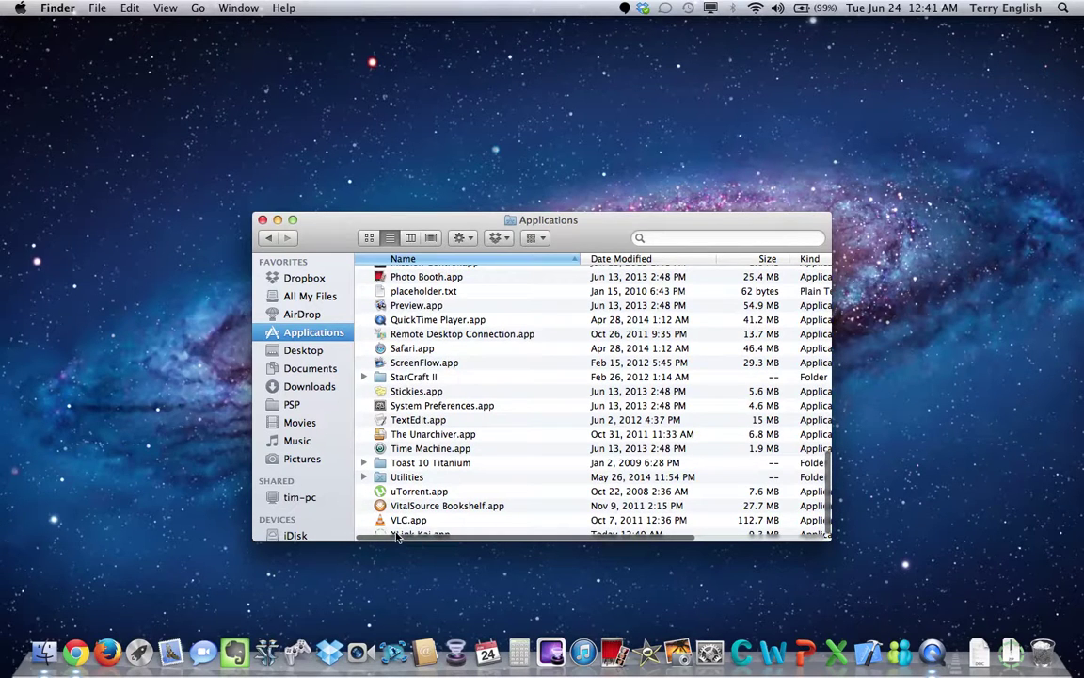
click(412, 533)
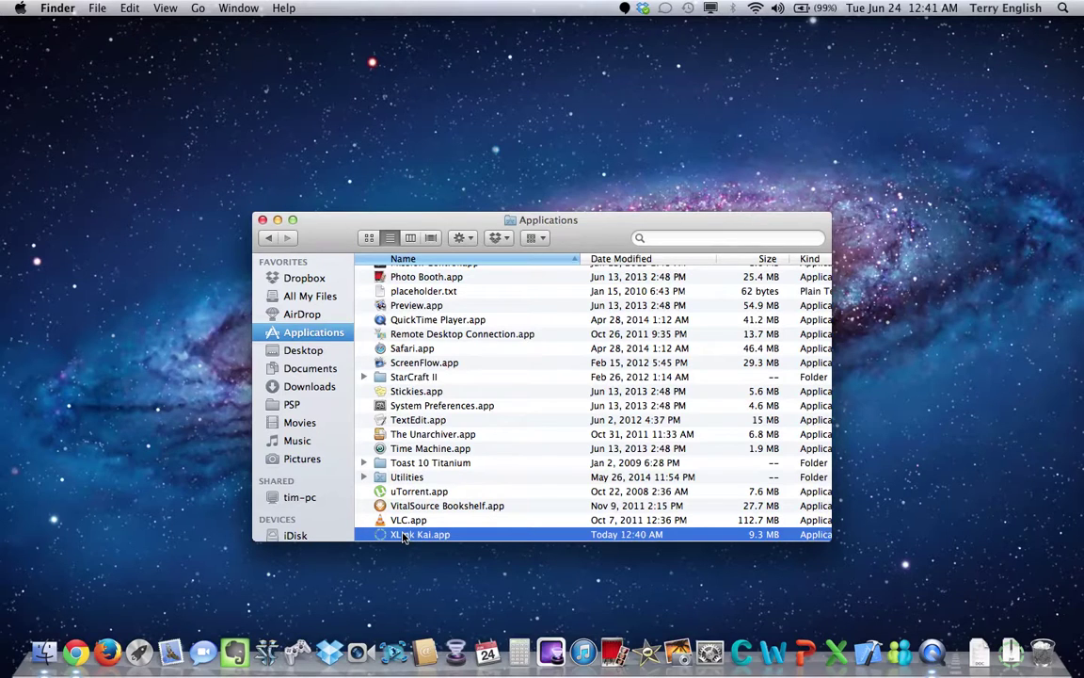
drag(403, 537, 565, 670)
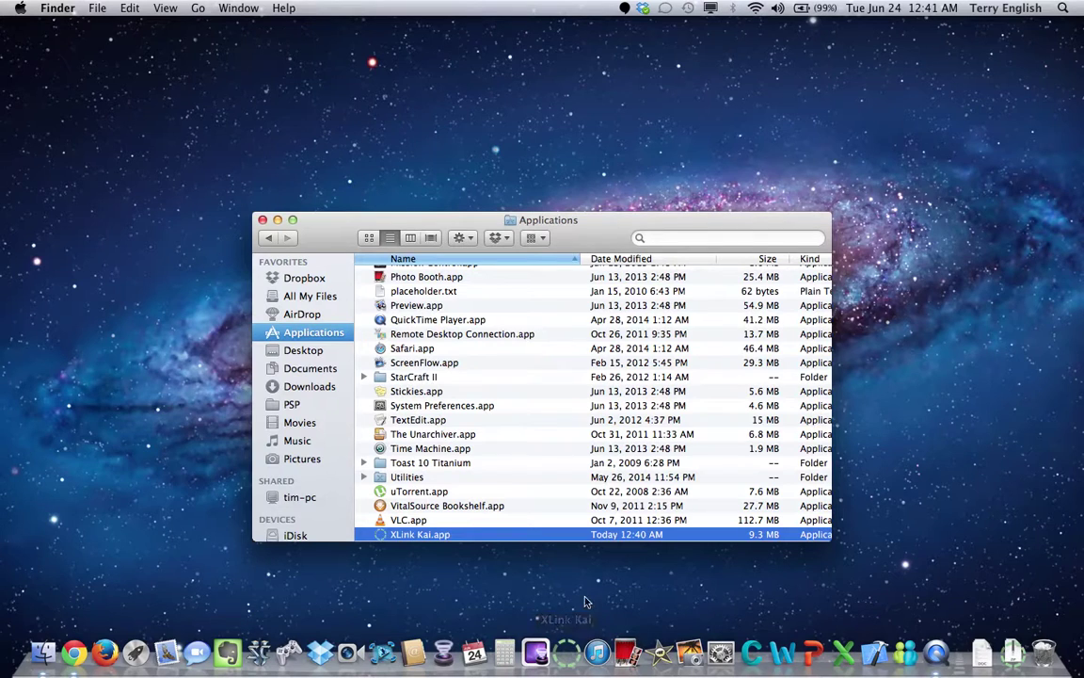
Launch XLink Kai from the Dock and authorize its changes with the account password
click(567, 653)
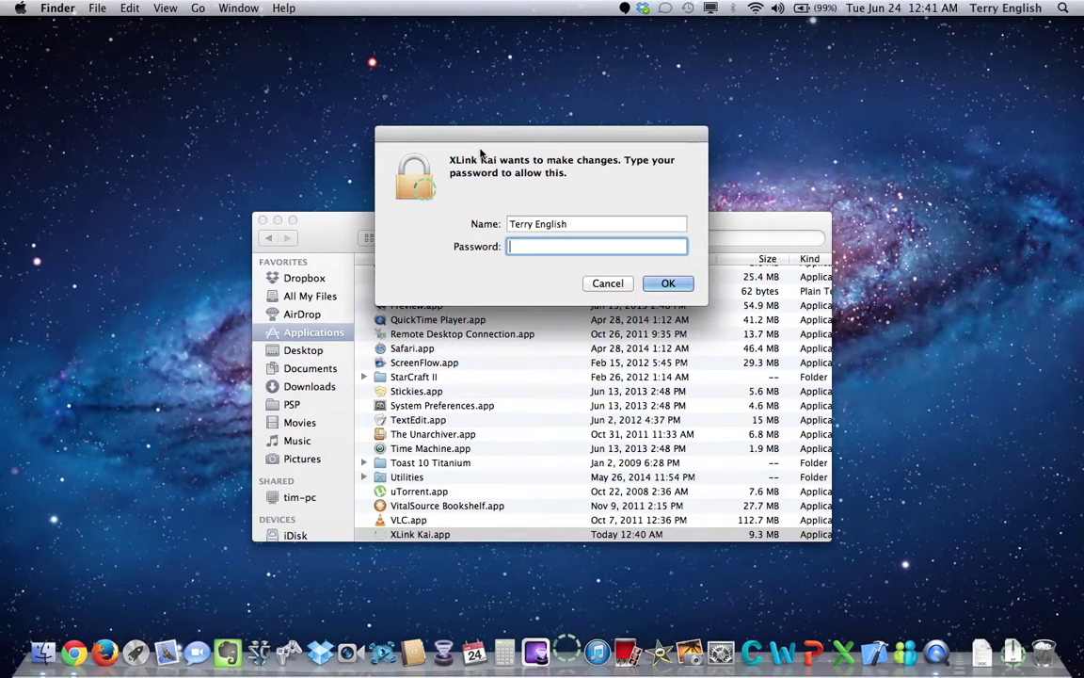
text(••••••••••••)
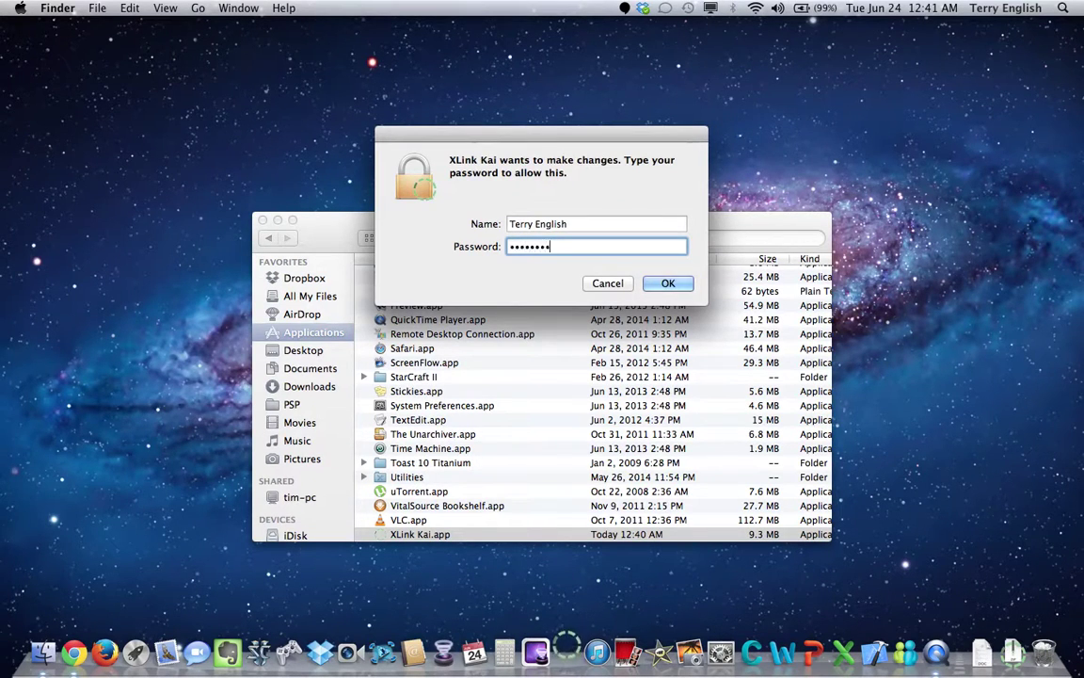
key(Return)
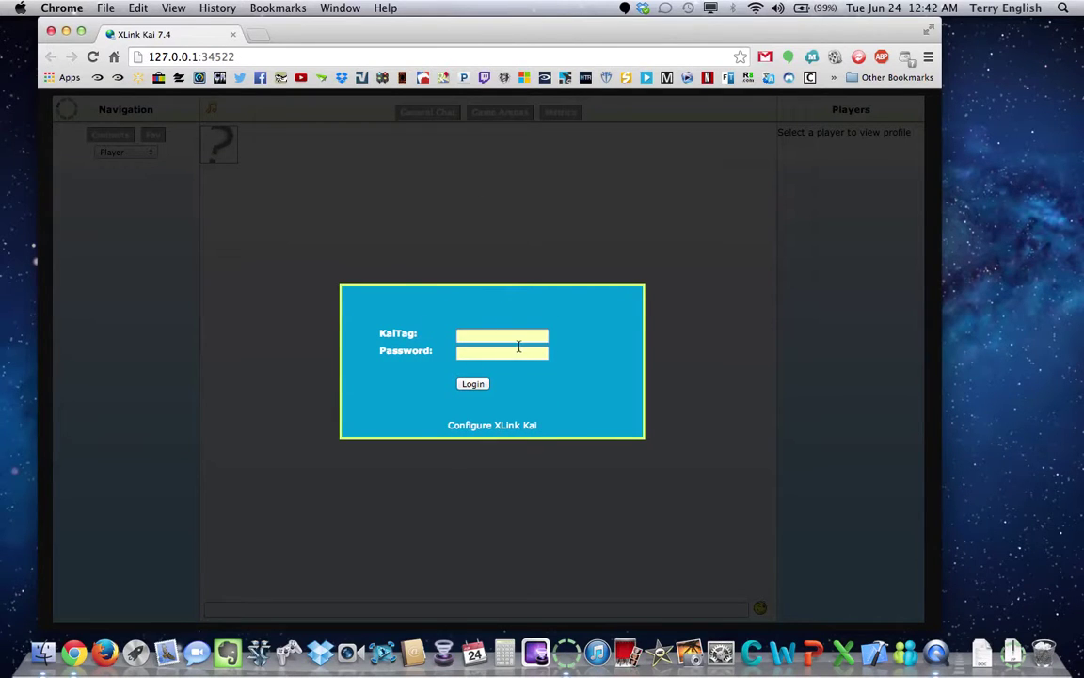
Open the XLink Kai configuration, set the network adapter to en0, and enable PAT
click(489, 428)
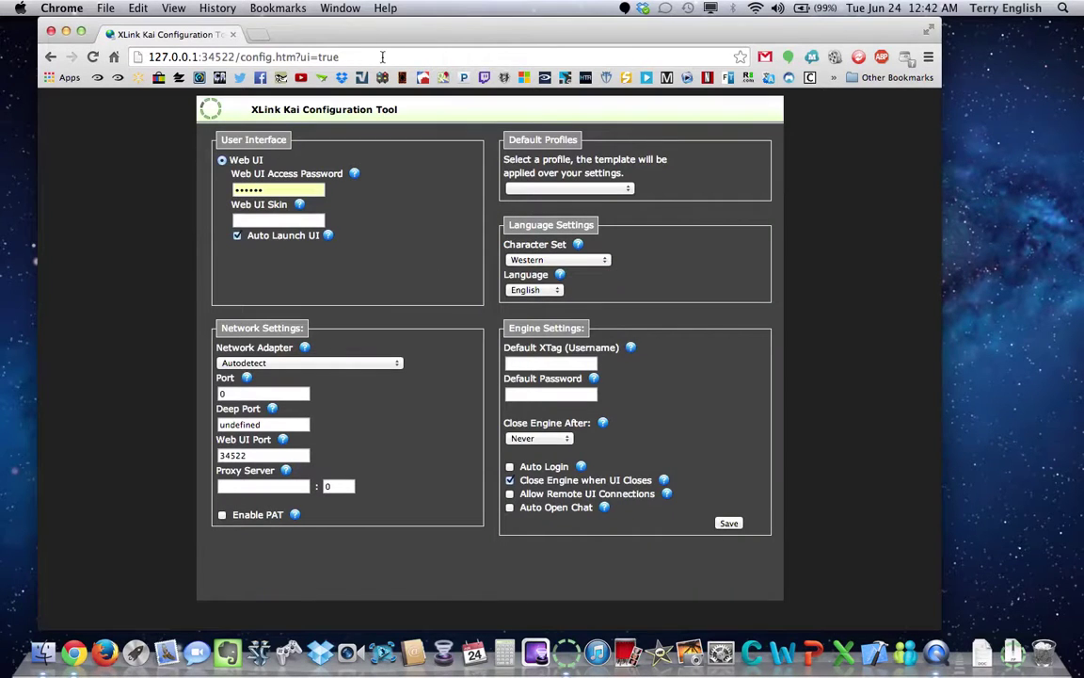
drag(366, 34, 446, 35)
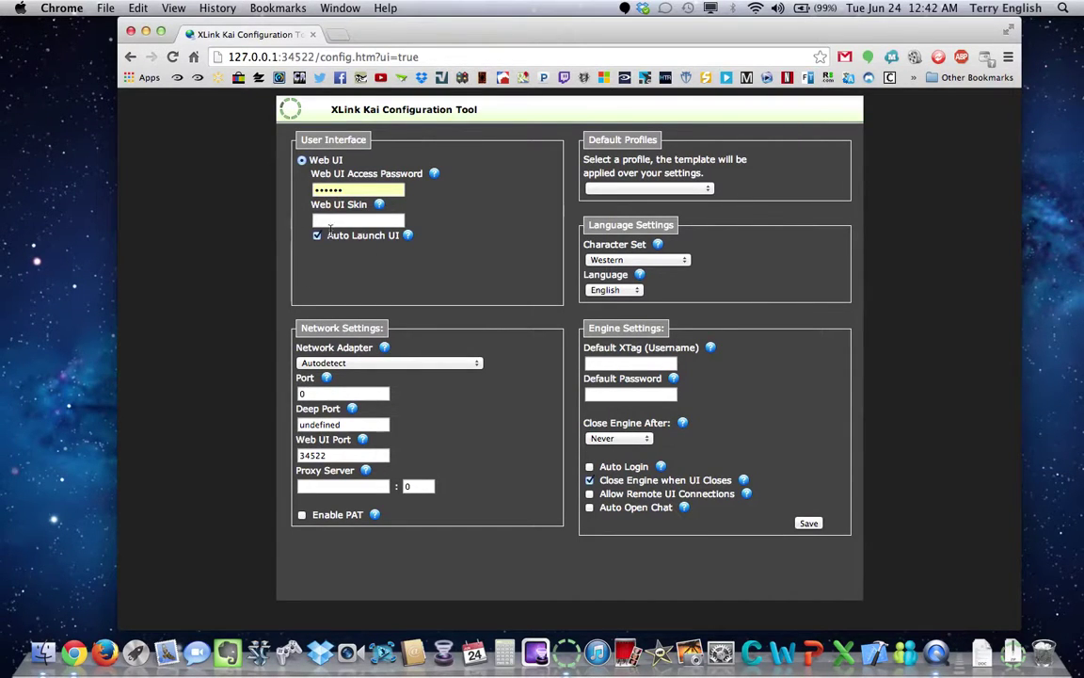
click(433, 364)
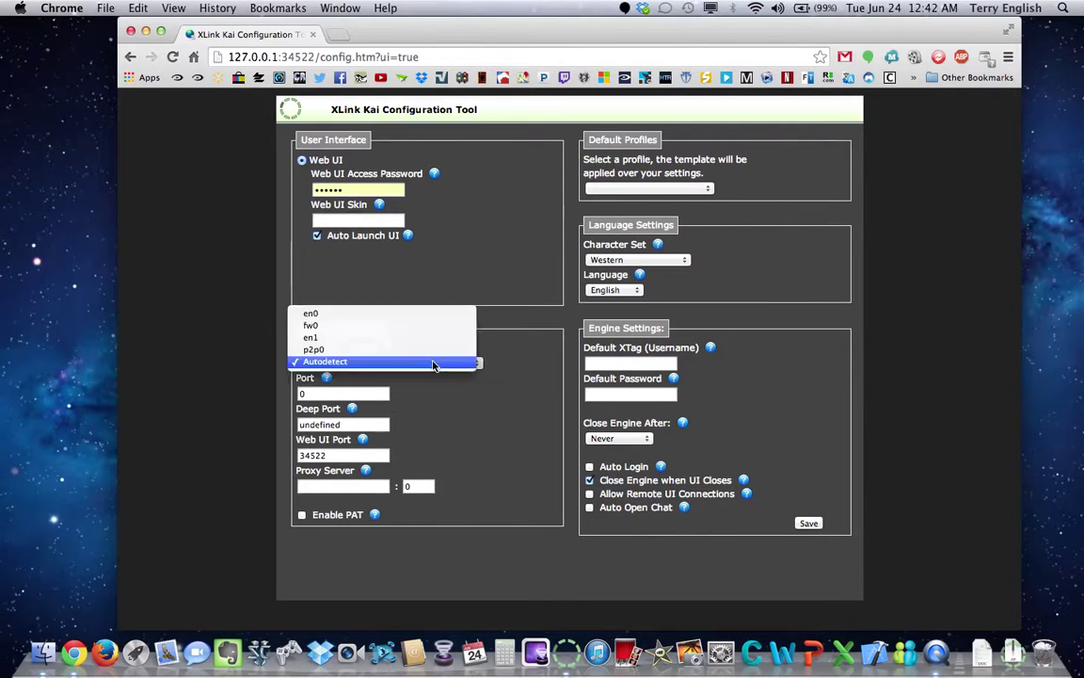
click(356, 318)
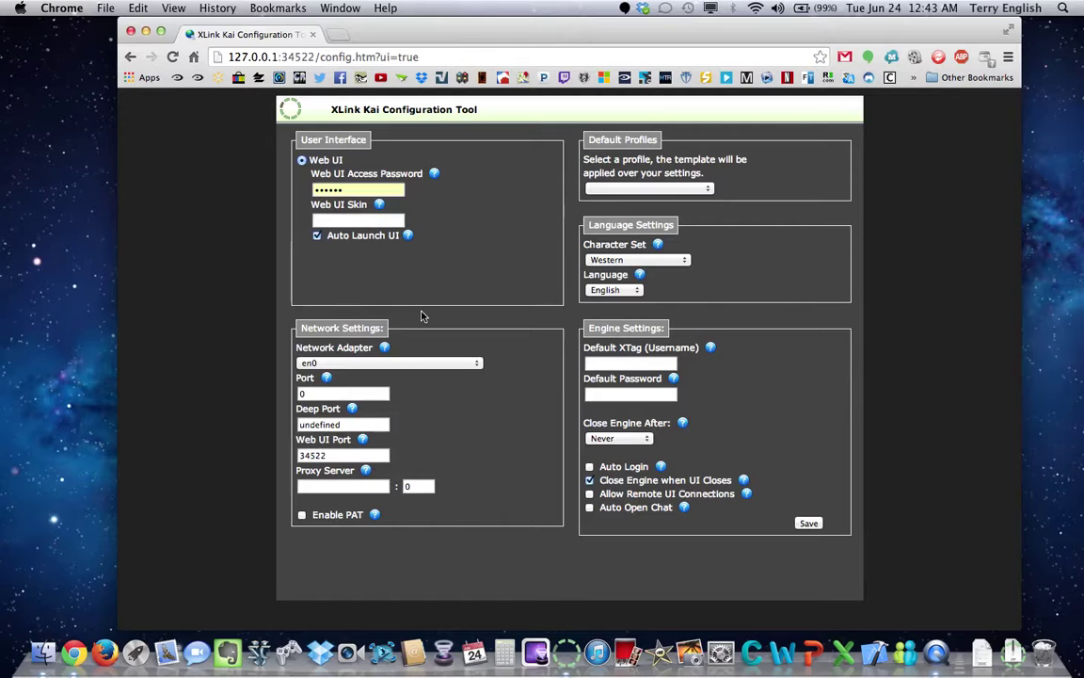
click(302, 515)
scroll(797, 320, down, 1)
scroll(796, 362, up, 1)
Enable Auto Login in the engine settings and fill in the default XTag username and default password
click(589, 466)
click(606, 362)
text(YoshinJaa)
key(Tab)
key(Tab)
text(••••••)
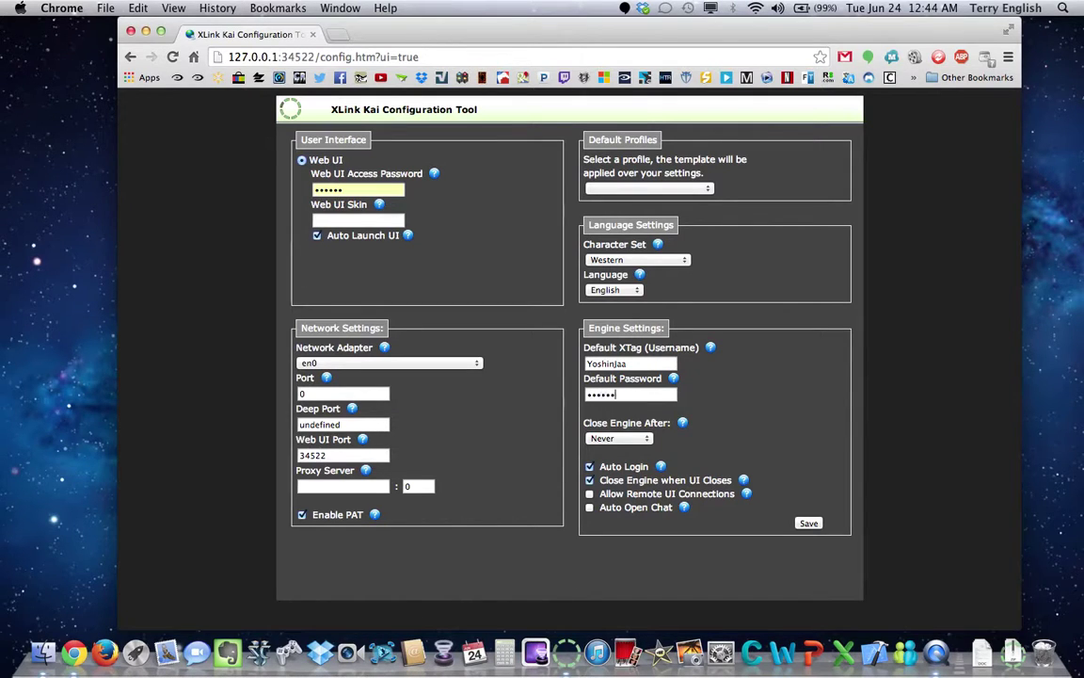
Load teamxlink.co.uk in a new browser tab and open its sign-up page
click(342, 37)
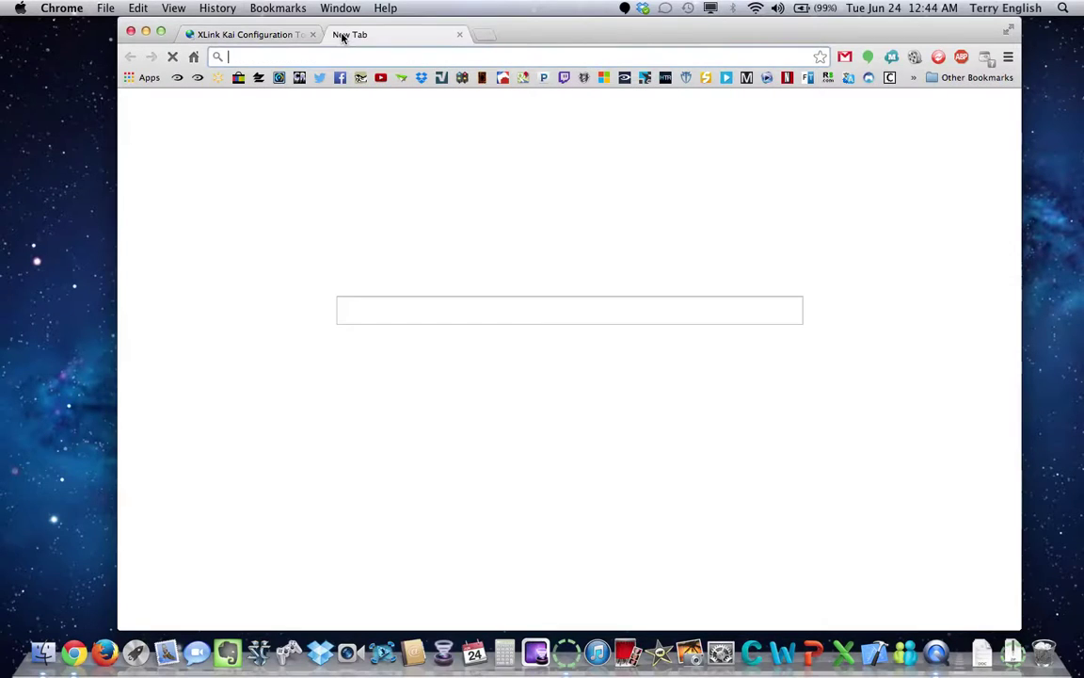
text(teamxlink.co.uk)
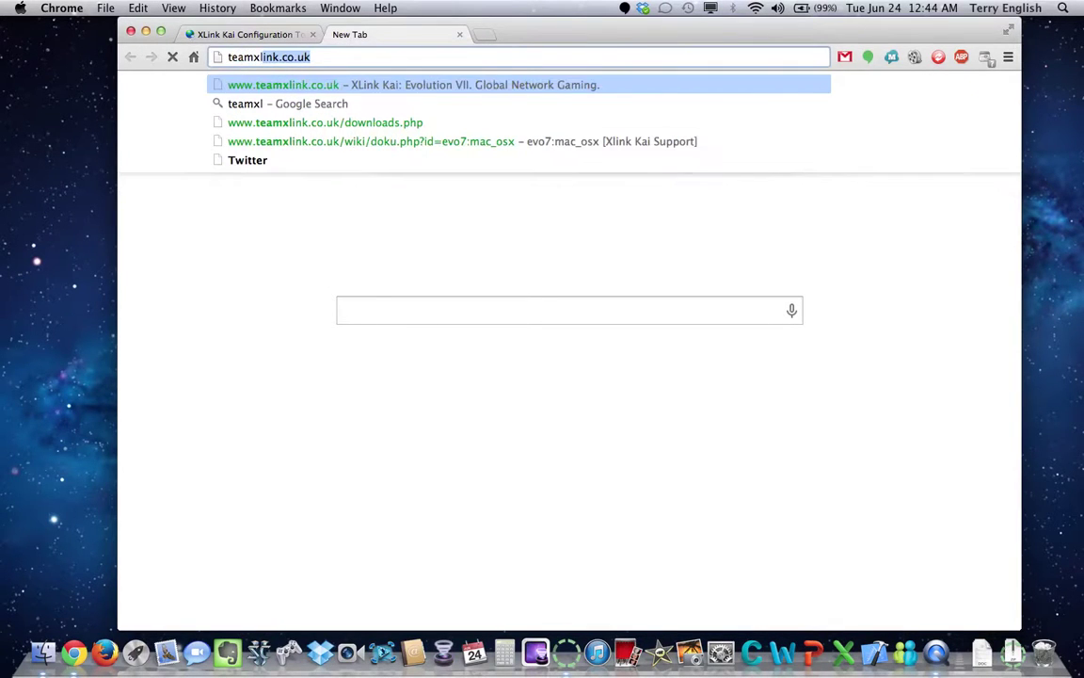
key(Return)
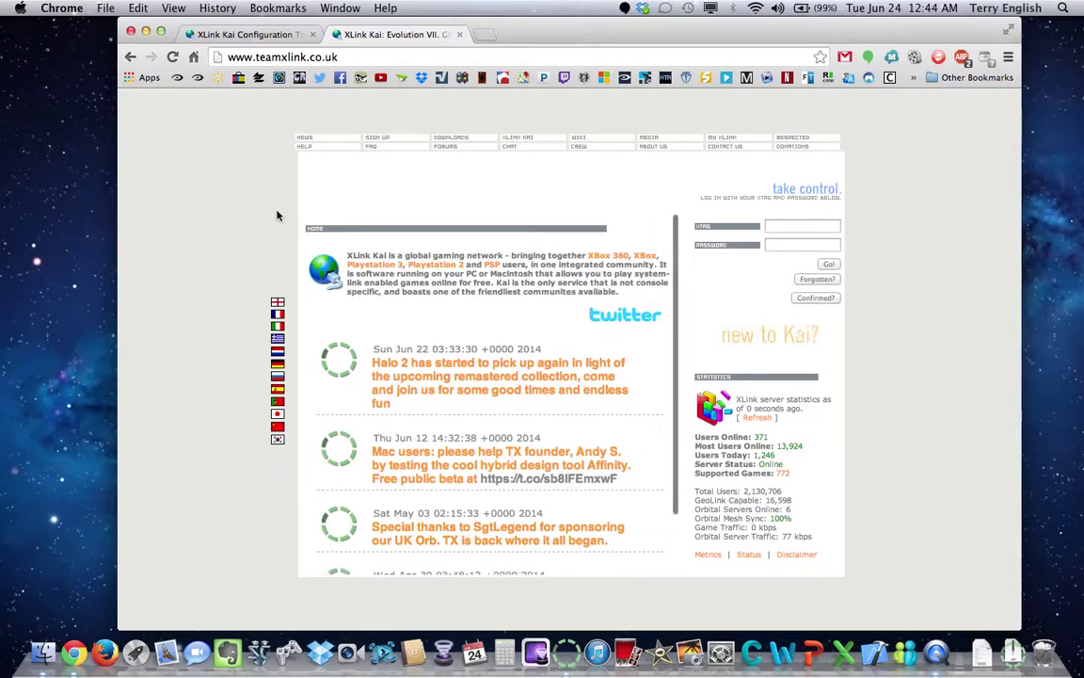
click(380, 141)
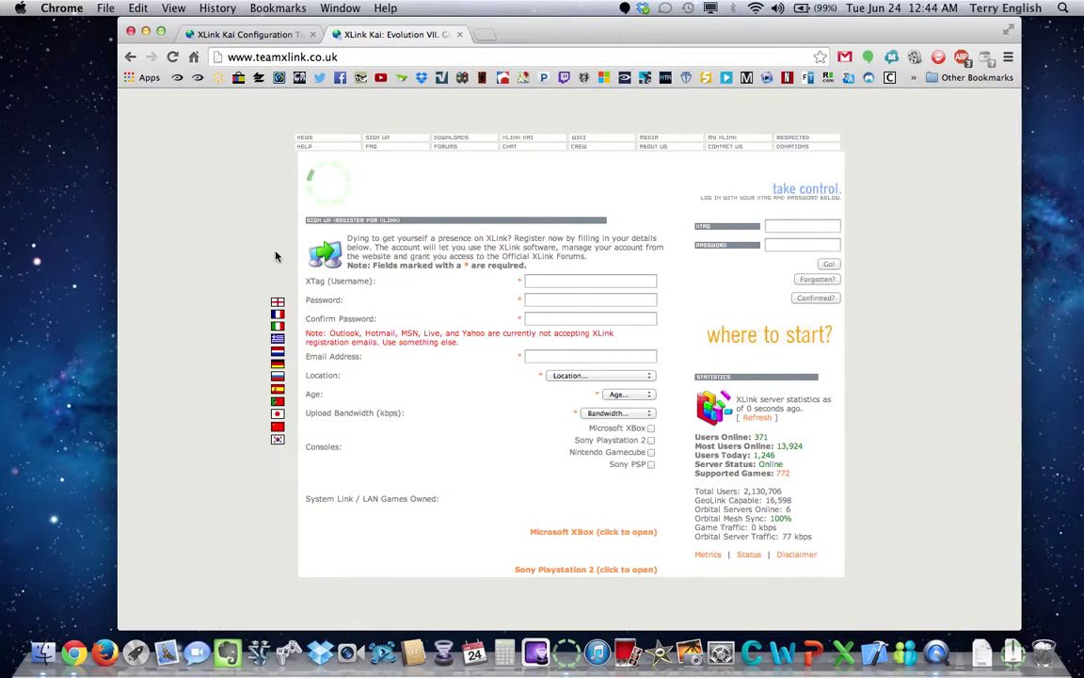
Examine the registration form's XTag username field and its red note about registration email providers
click(545, 283)
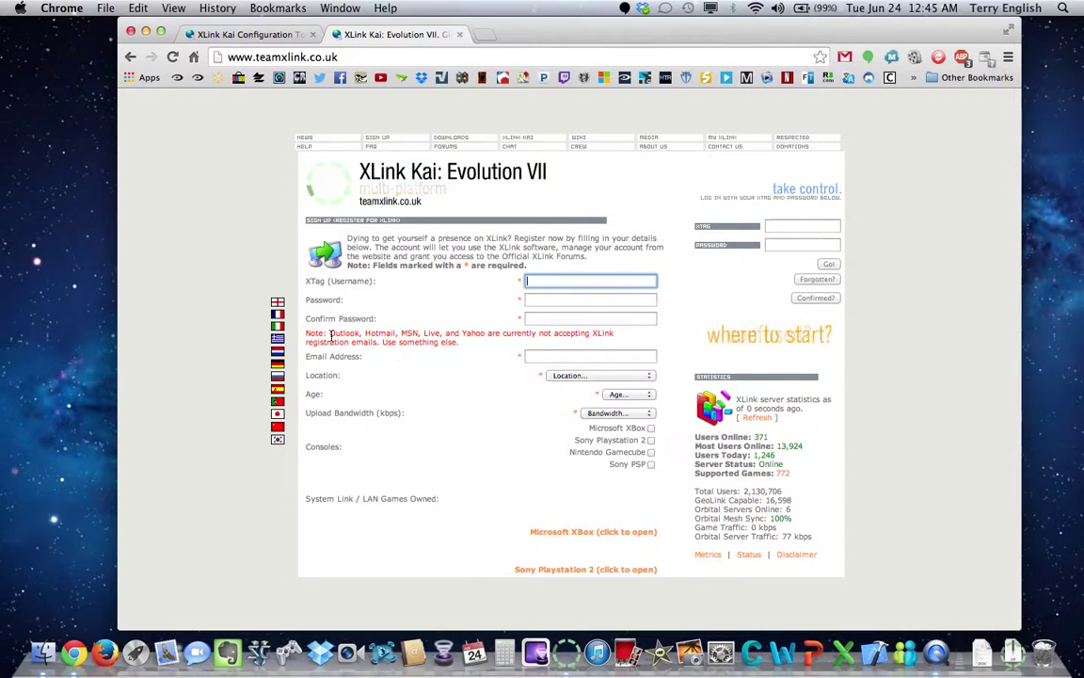
drag(330, 335, 471, 345)
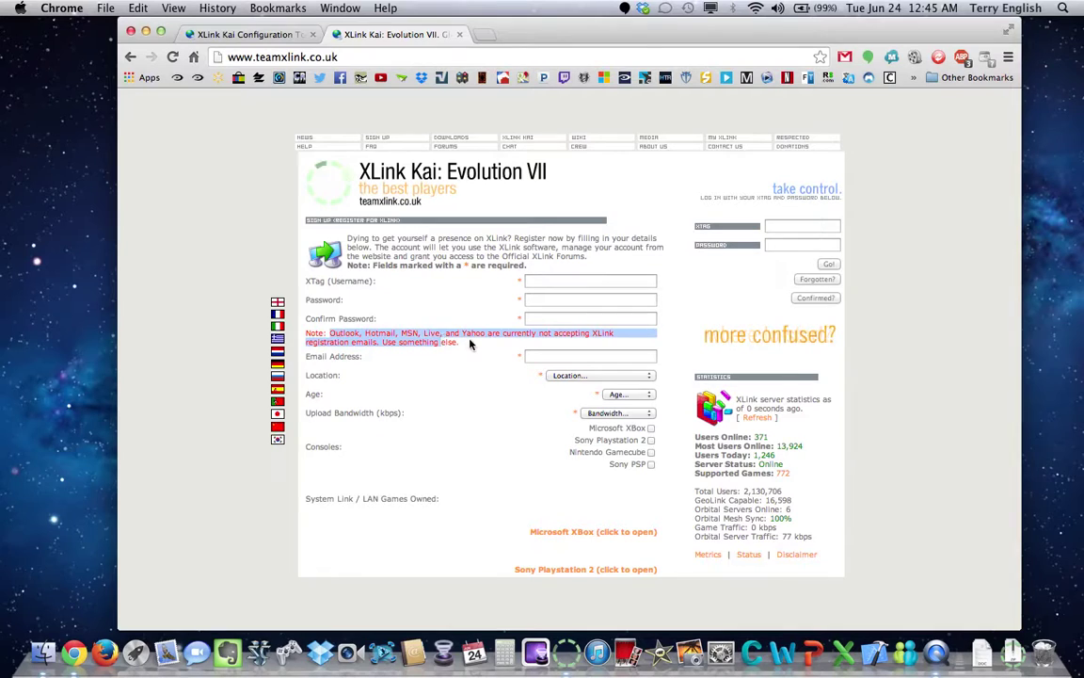
click(471, 345)
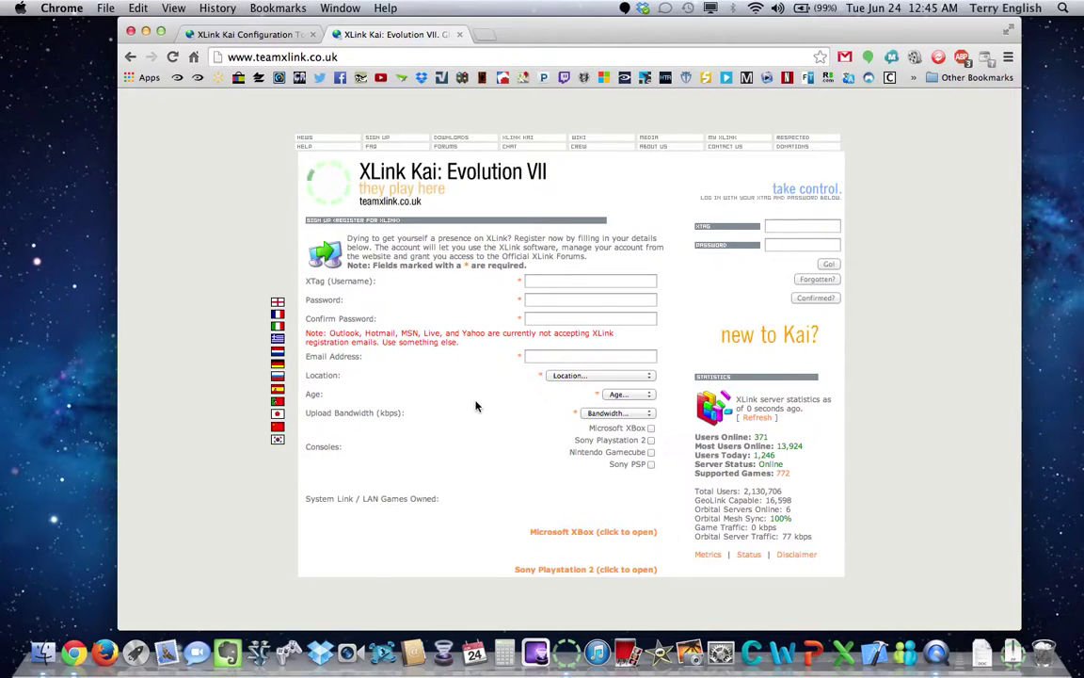
Review the remaining fields of the XLink sign-up form down to the Submit button and close the sign-up page
scroll(476, 406, down, 6)
scroll(476, 406, down, 3)
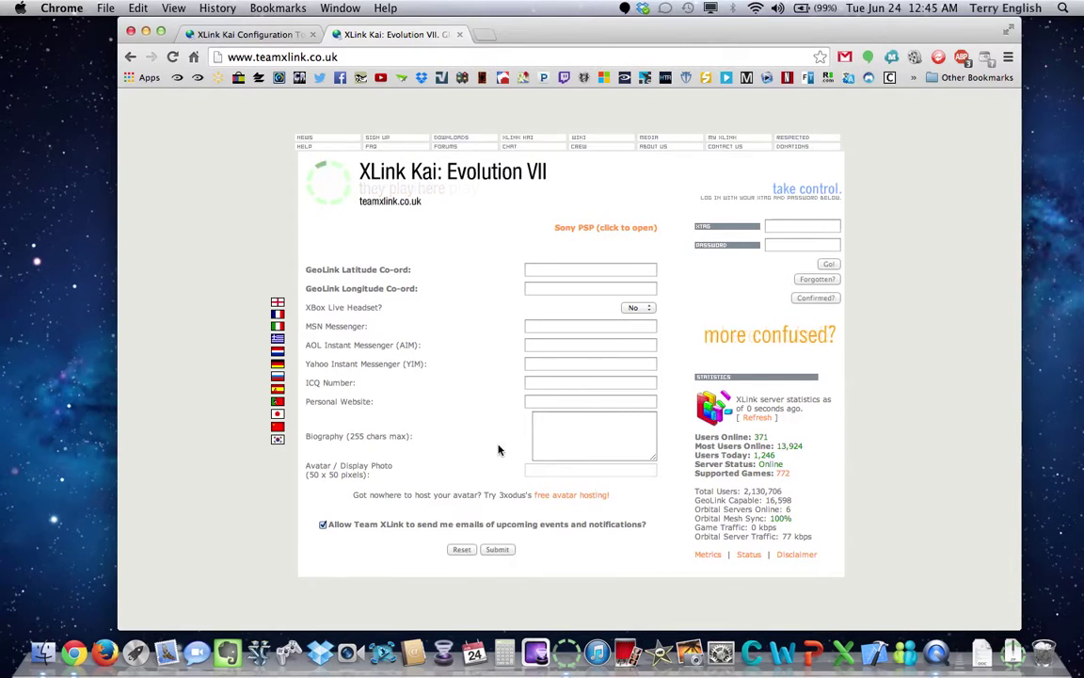
scroll(480, 438, up, 9)
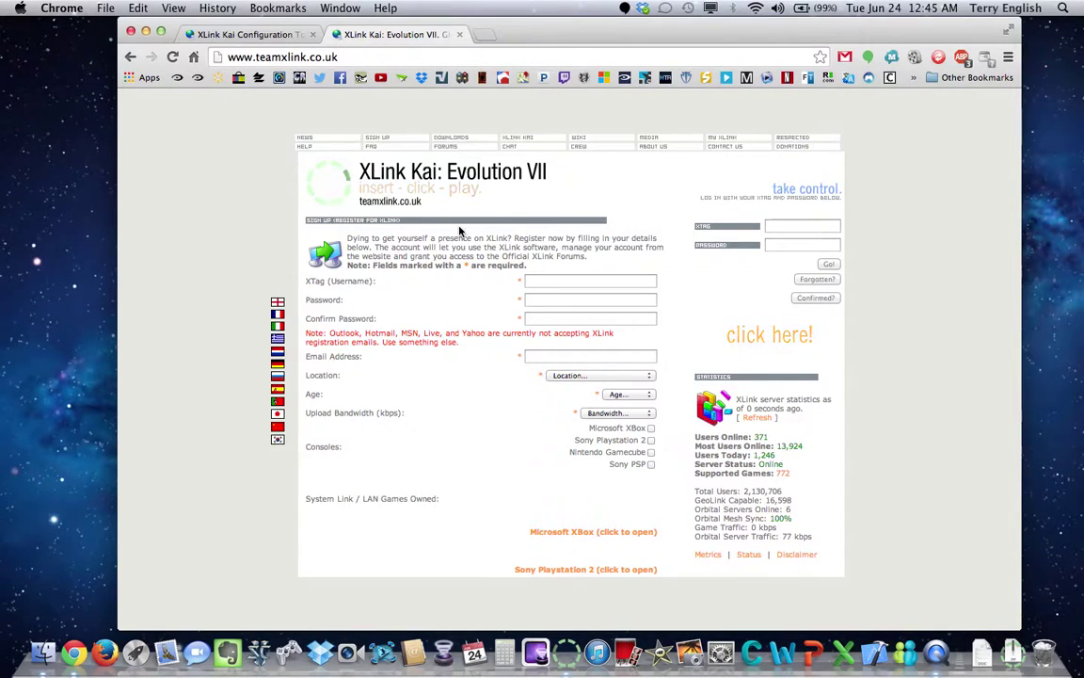
click(458, 35)
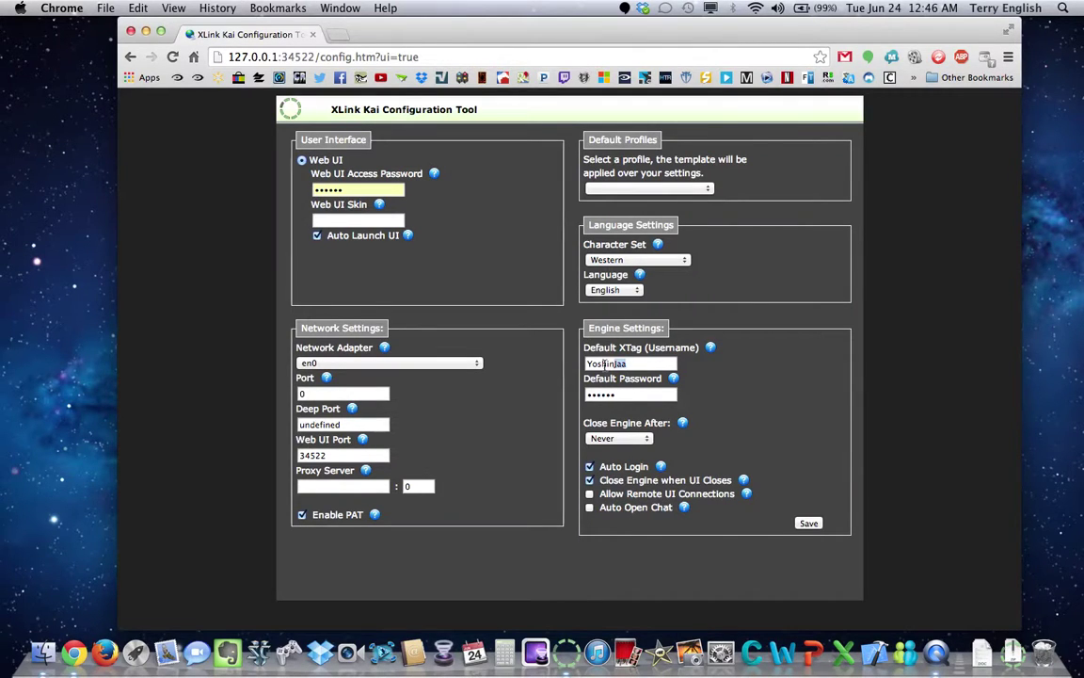
Check the default XTag and default password entries in the engine settings and save the configuration
double_click(644, 364)
click(616, 394)
drag(616, 394, 565, 403)
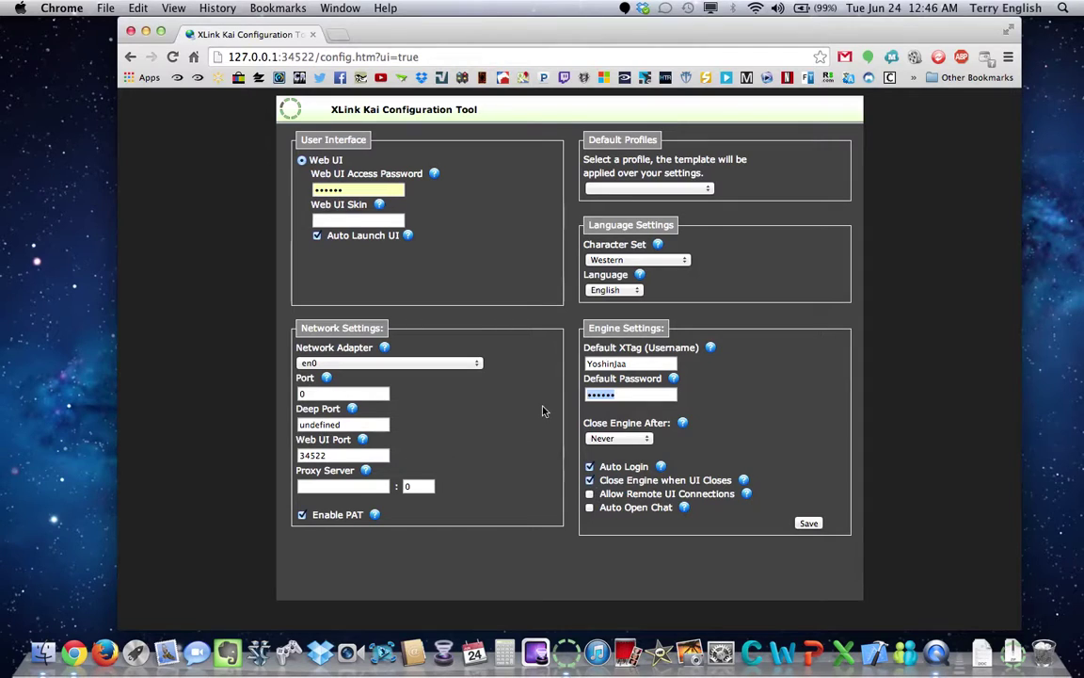
click(589, 494)
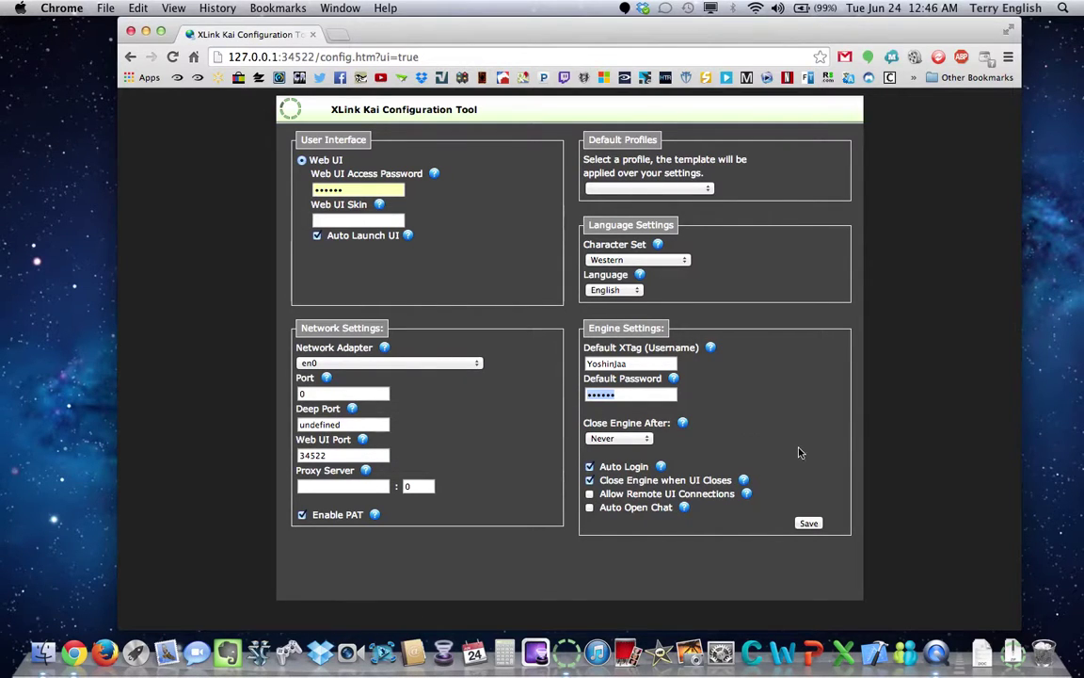
click(809, 523)
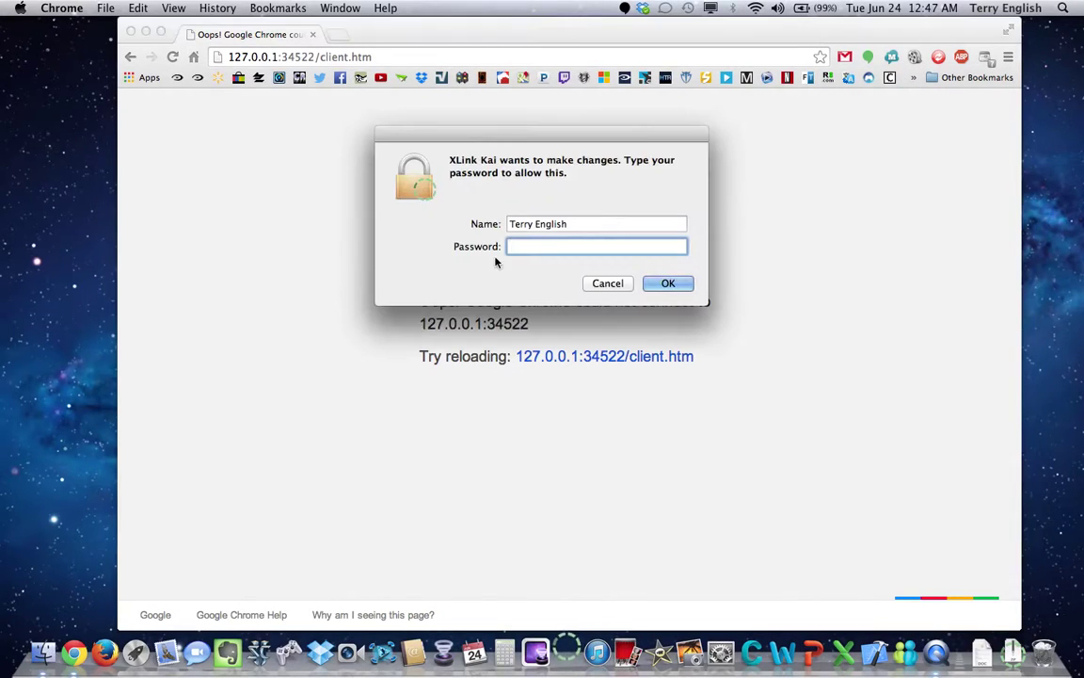
Authorise XLink Kai with the Mac account password and try to log in to the Kai Orbital prompt with the XTag username and password
text(••••••••••••)
key(Return)
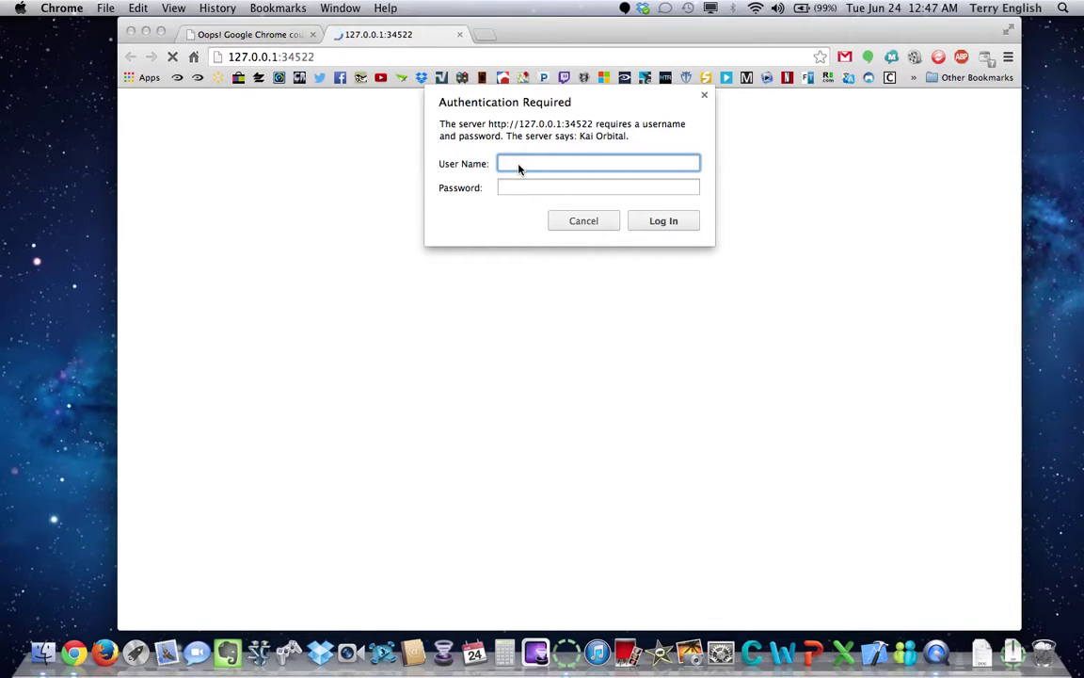
text(Y)
key(BackSpace)
text(oshinJaa)
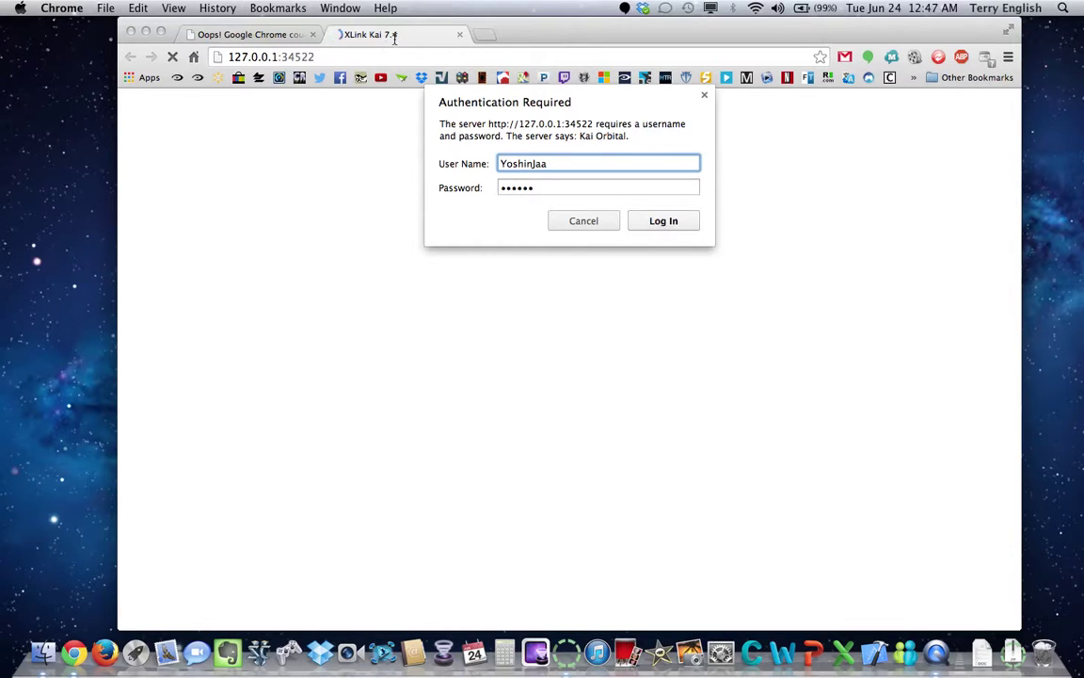
click(556, 189)
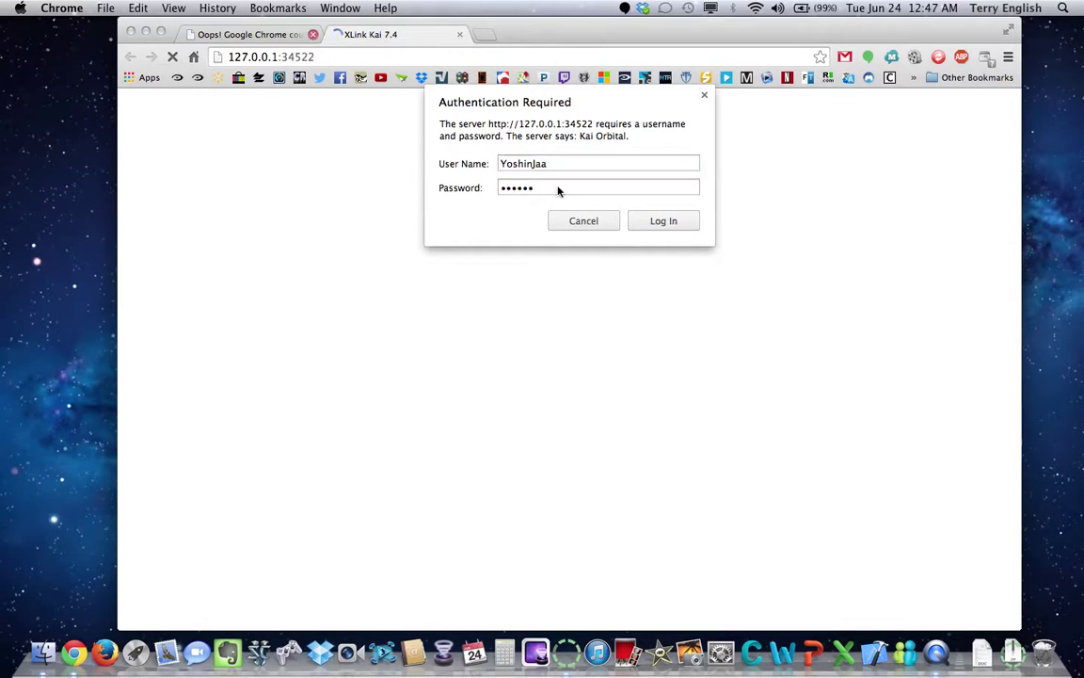
key(super+w)
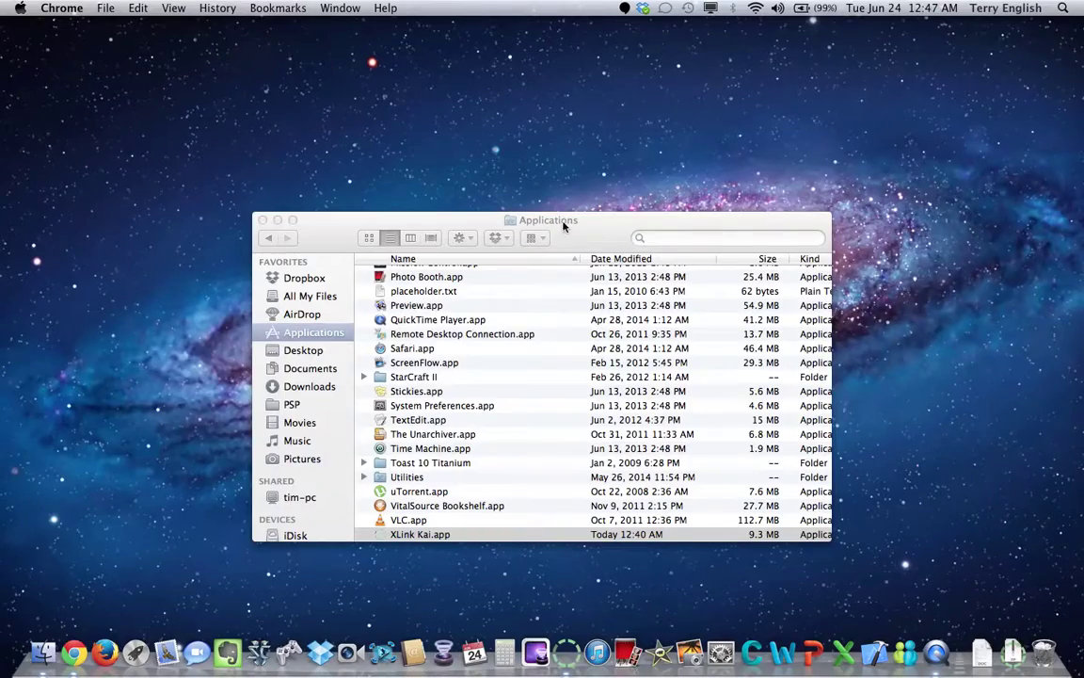
key(ctrl+Up)
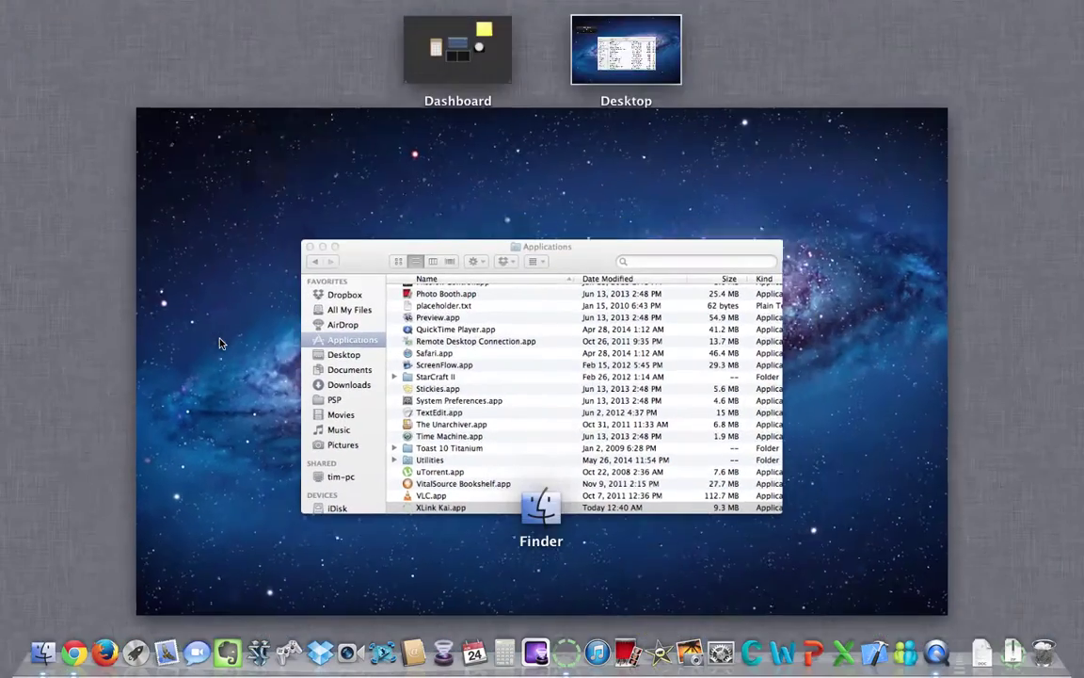
key(ctrl+Up)
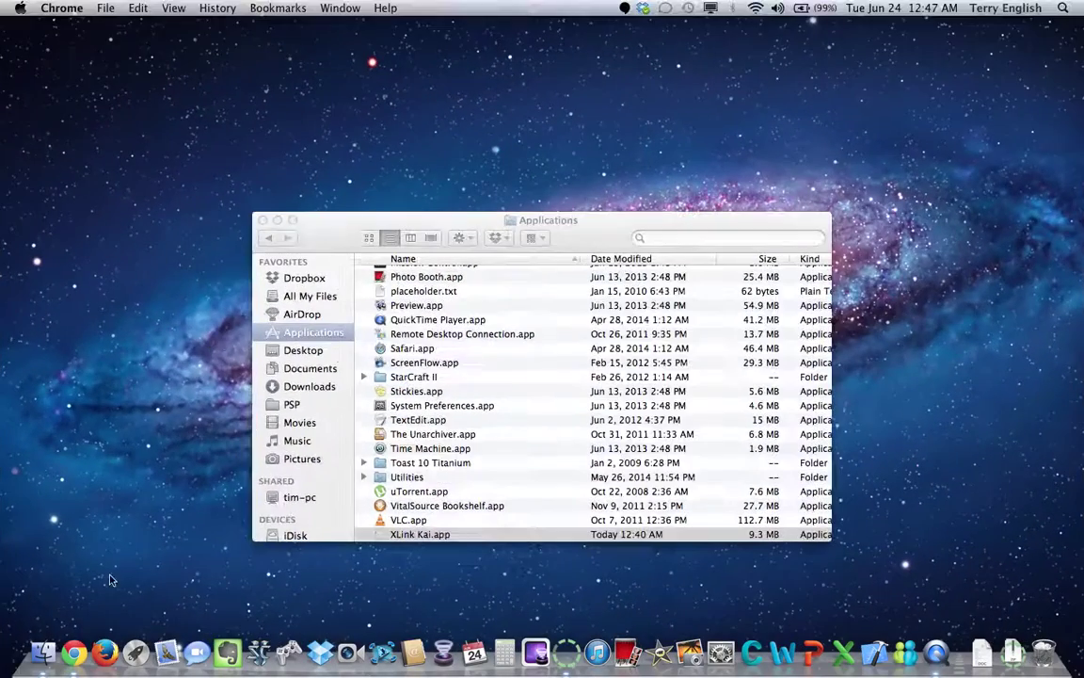
click(79, 655)
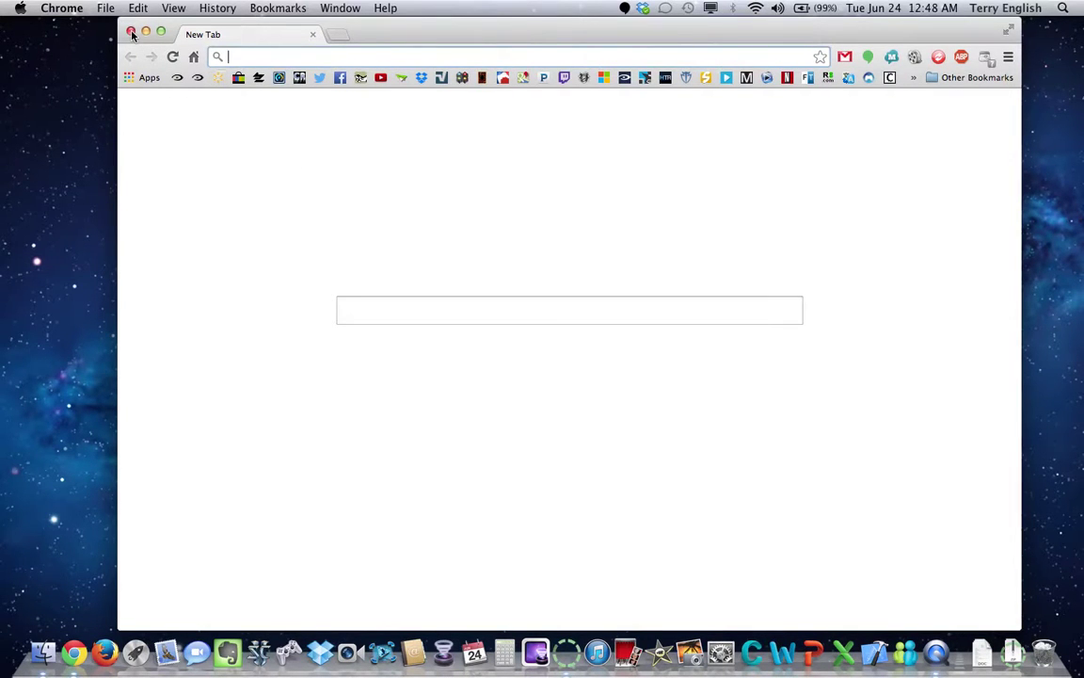
key(super+w)
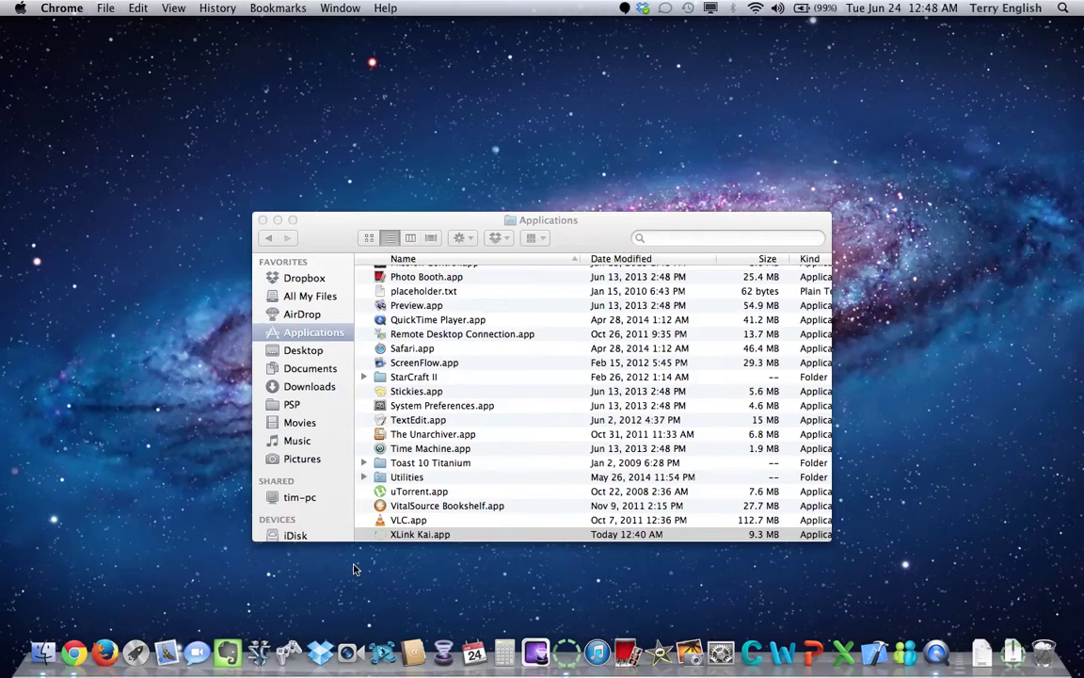
click(571, 659)
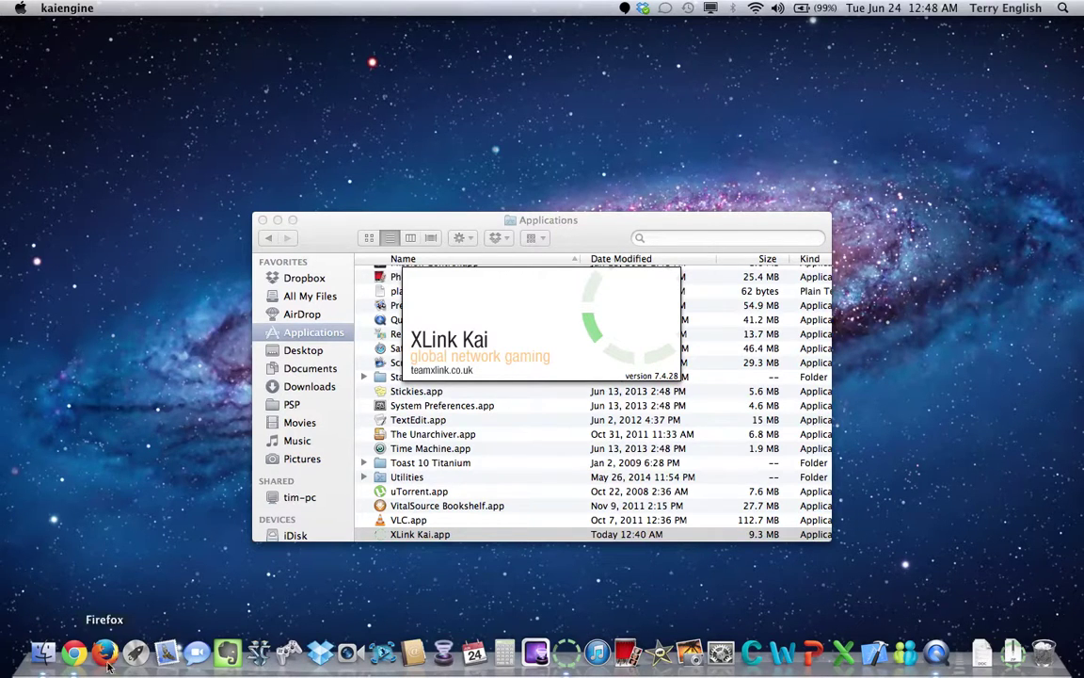
click(74, 653)
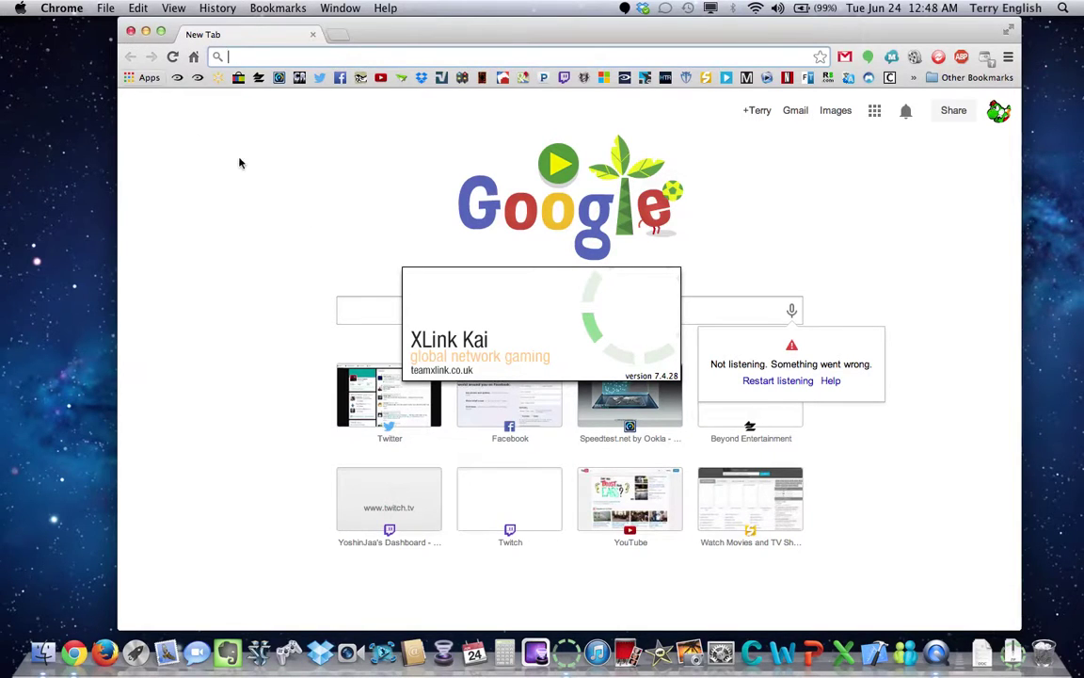
click(131, 32)
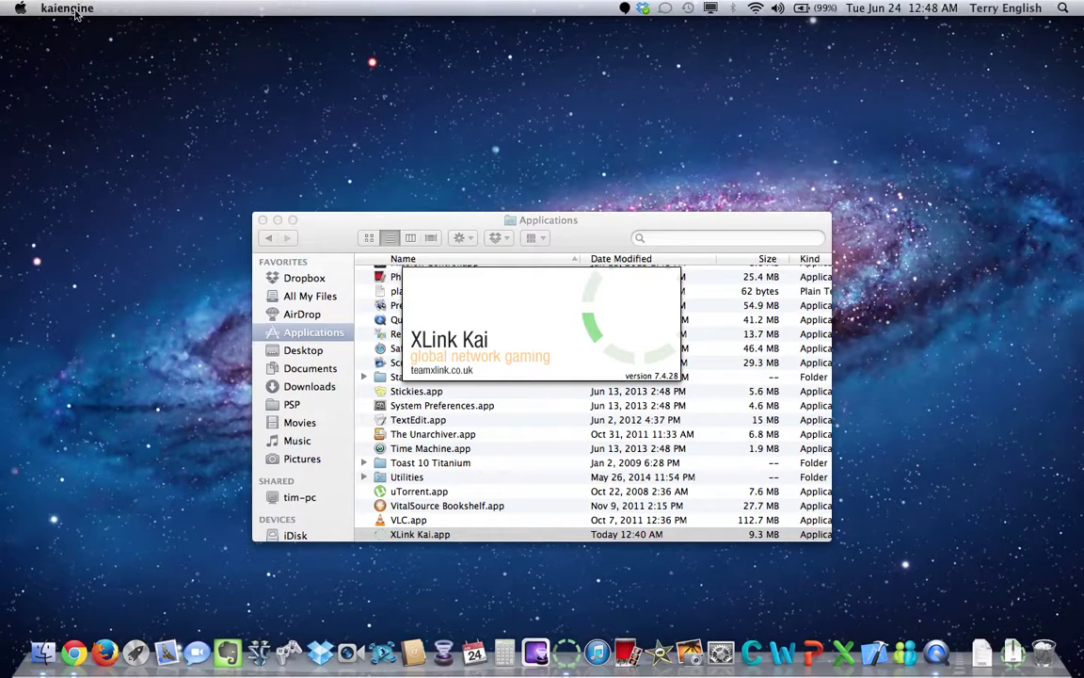
Quit the running kaiengine
click(68, 9)
click(67, 9)
click(68, 9)
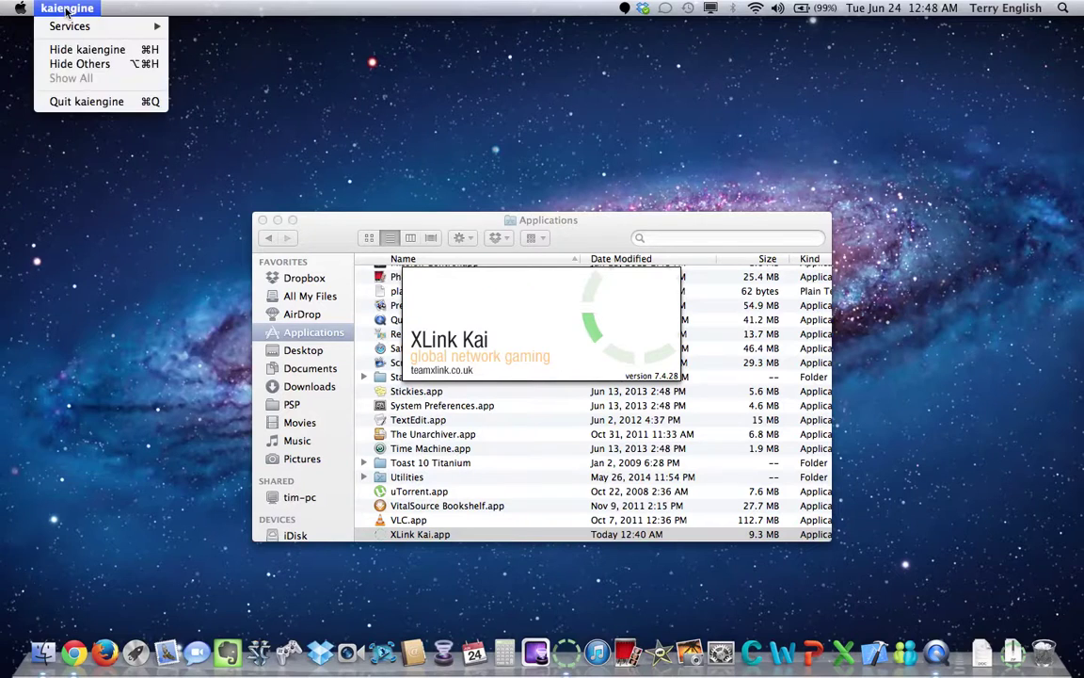
click(86, 101)
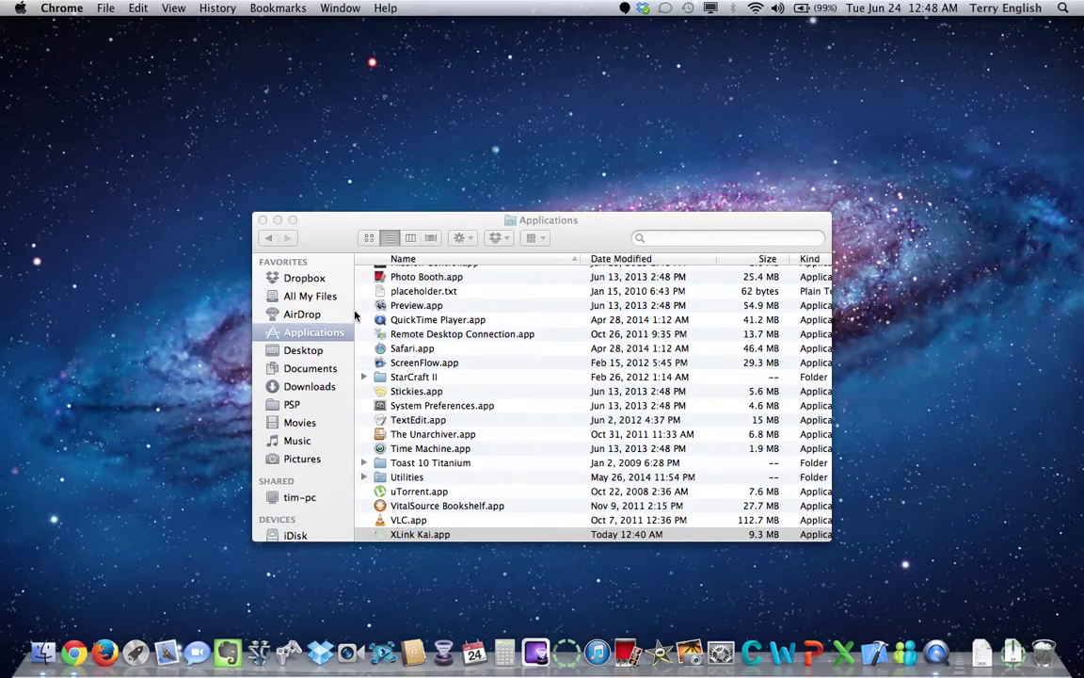
Relaunch XLink Kai and authorise its changes with the Mac account password
click(506, 649)
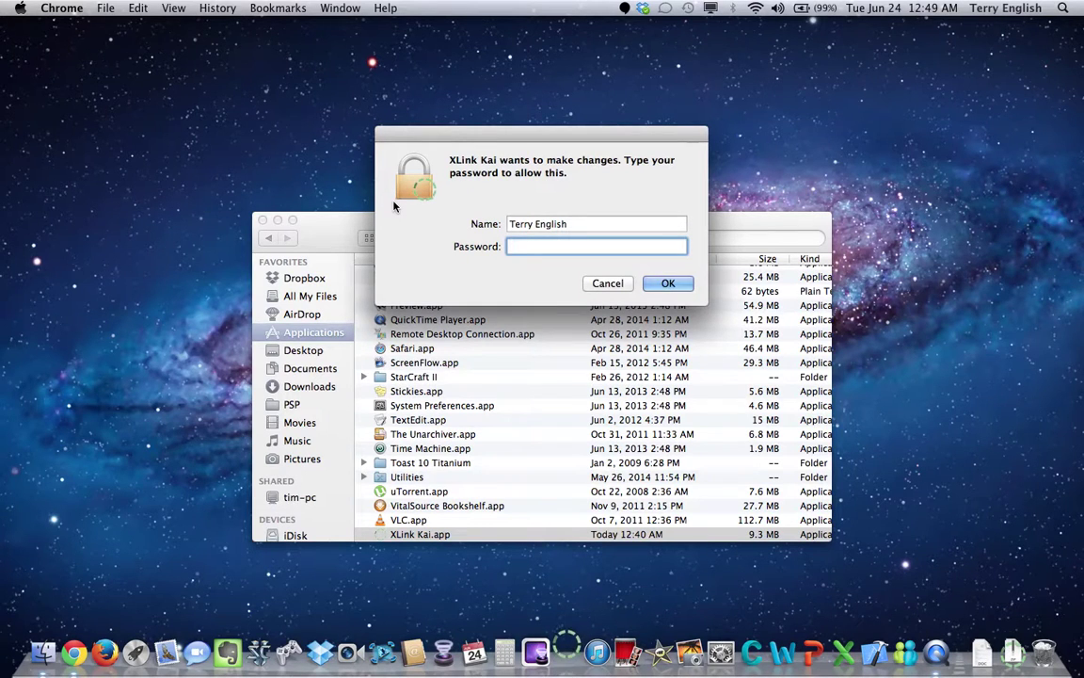
text(•••••••••••••••••••••)
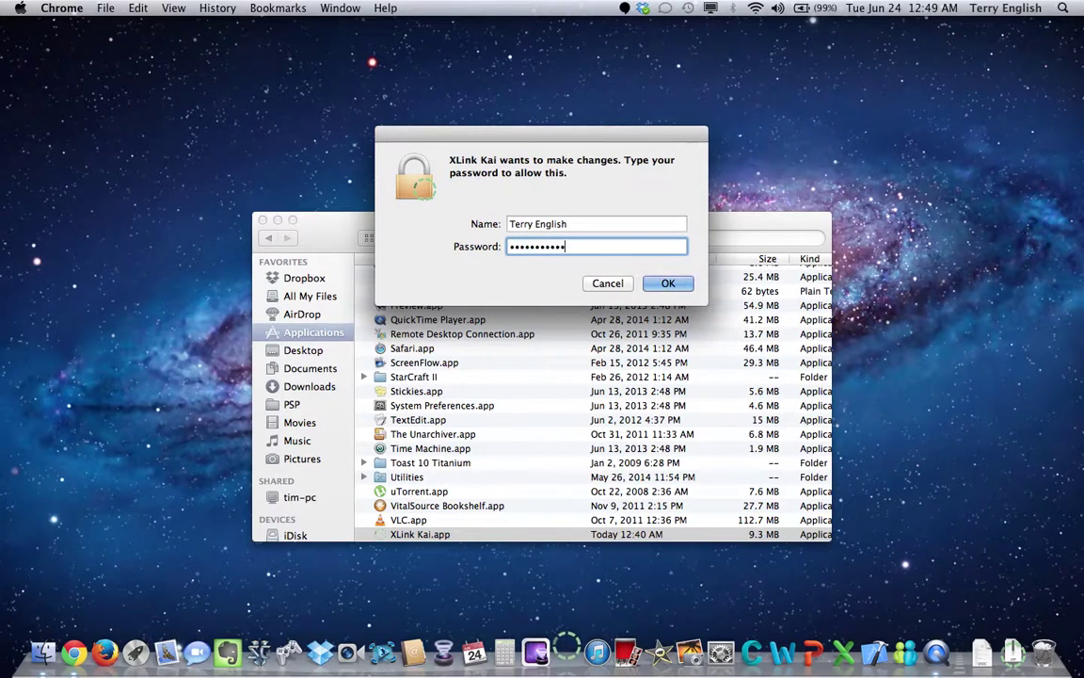
key(Return)
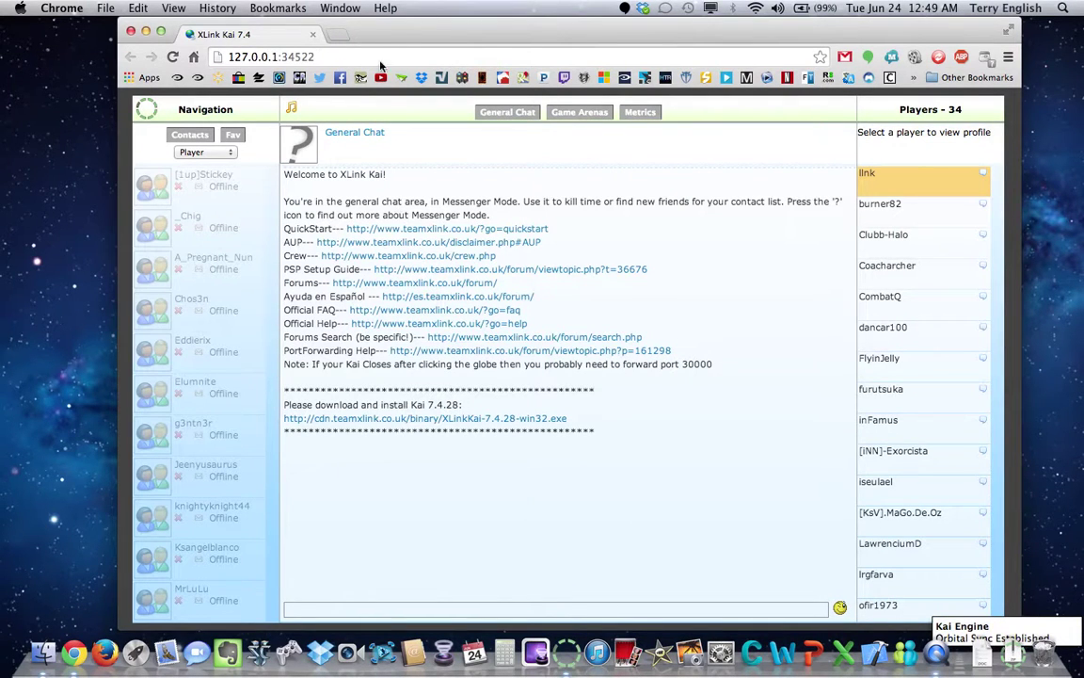
Shift the XLink Kai browser window slightly aside, view the engine metrics, and close them
drag(348, 34, 358, 33)
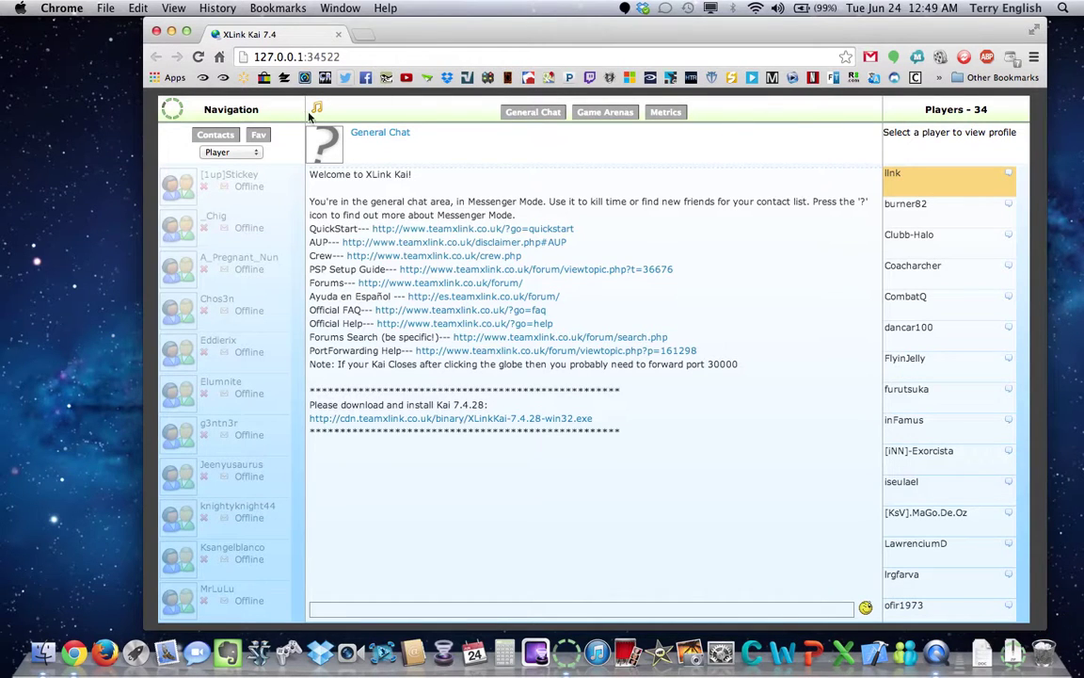
drag(417, 31, 435, 31)
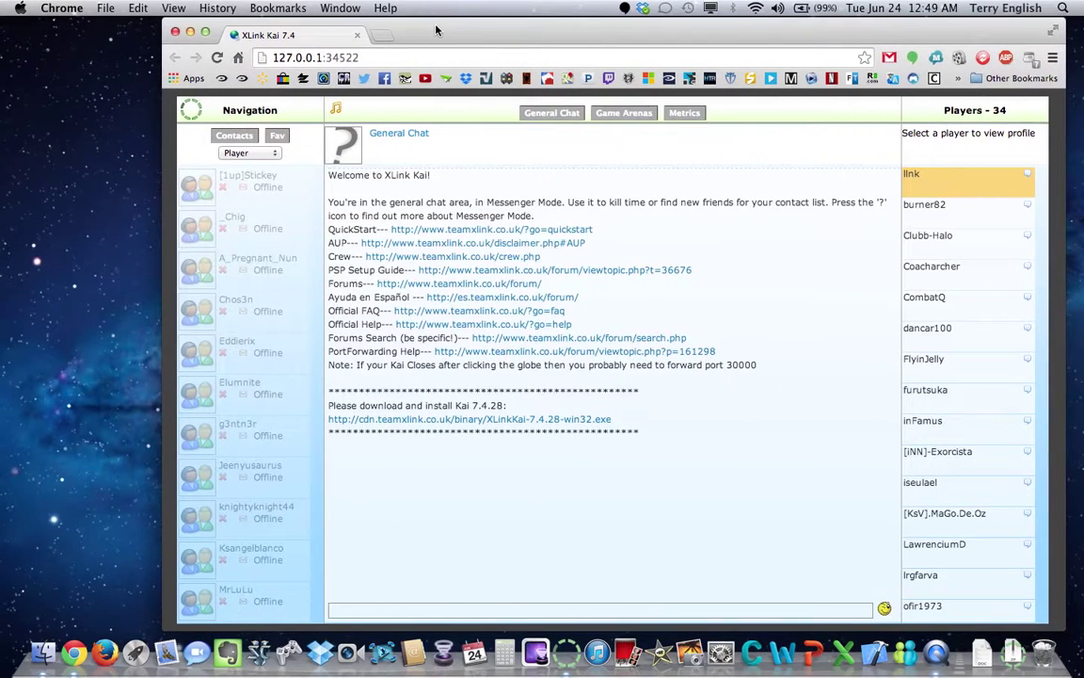
click(690, 112)
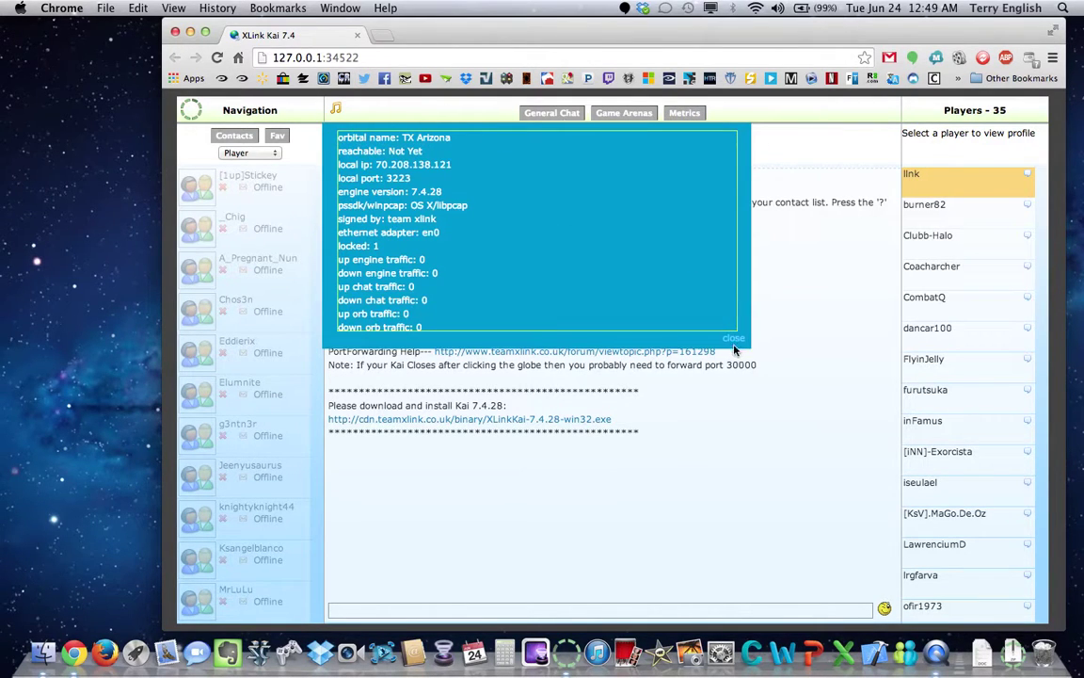
click(734, 337)
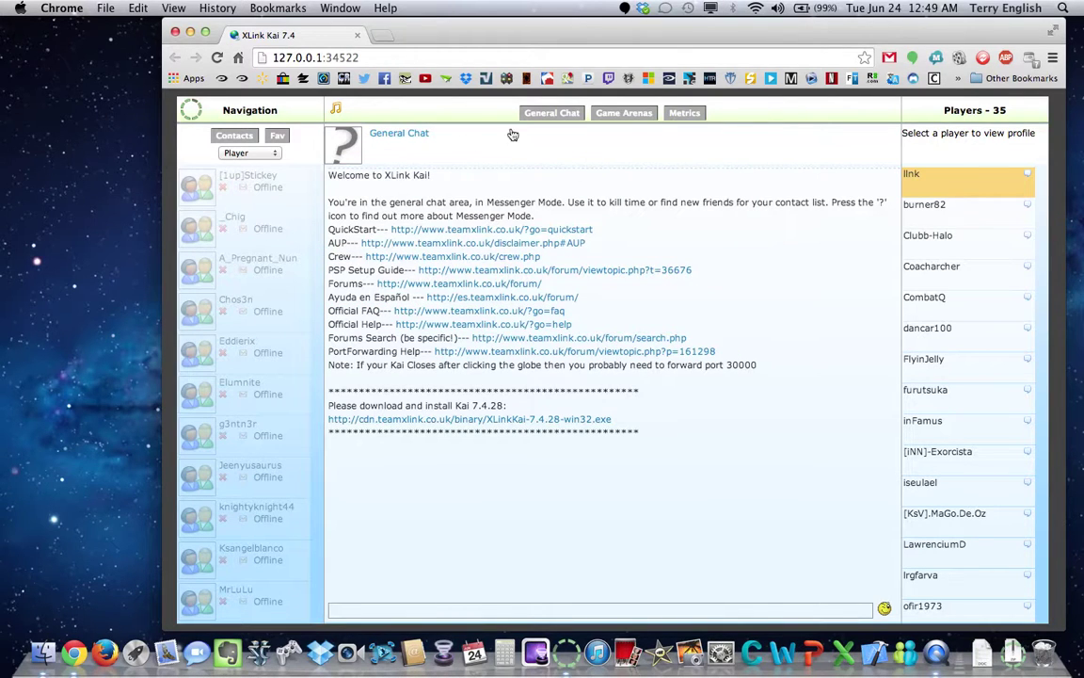
Enter the First Person Shooter section of the XBox game arenas
click(621, 114)
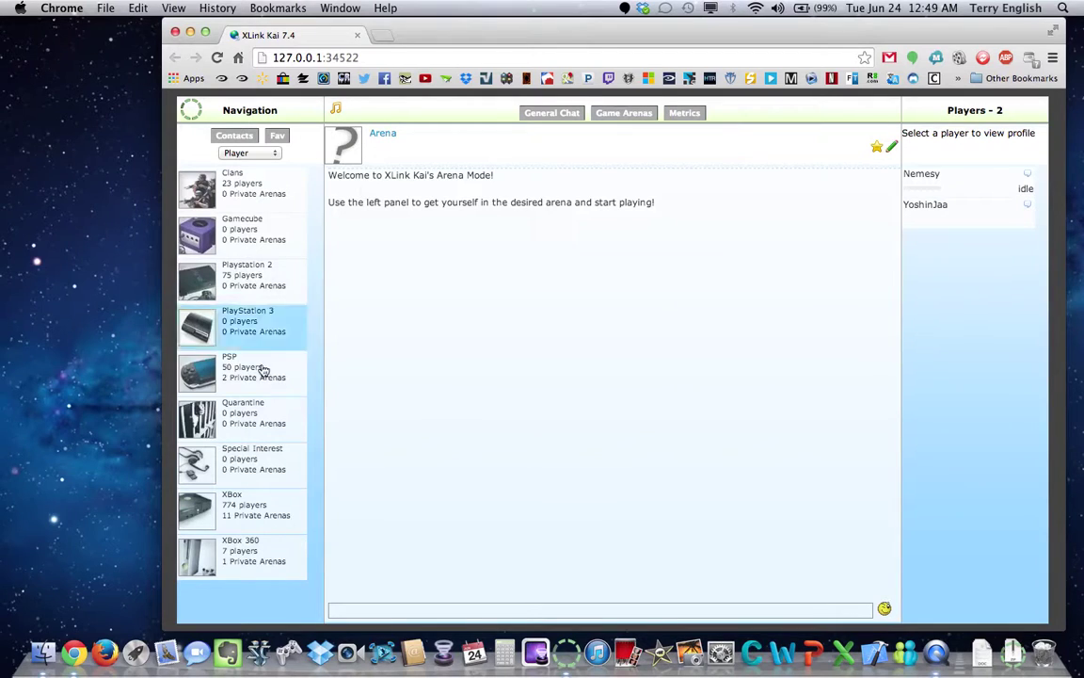
click(266, 519)
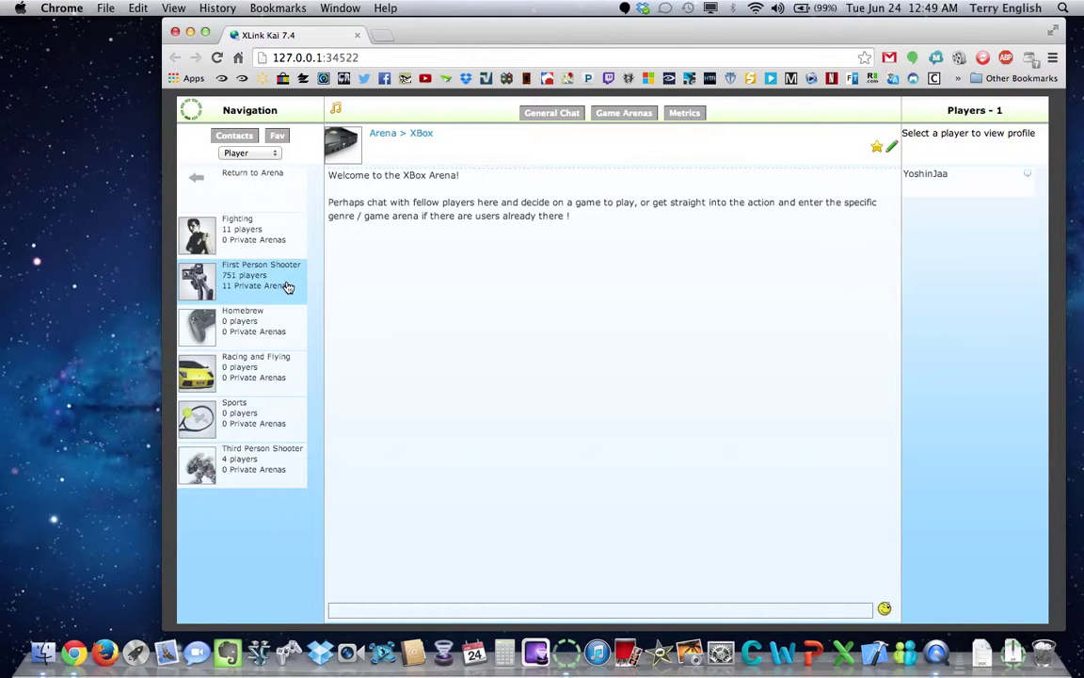
click(288, 287)
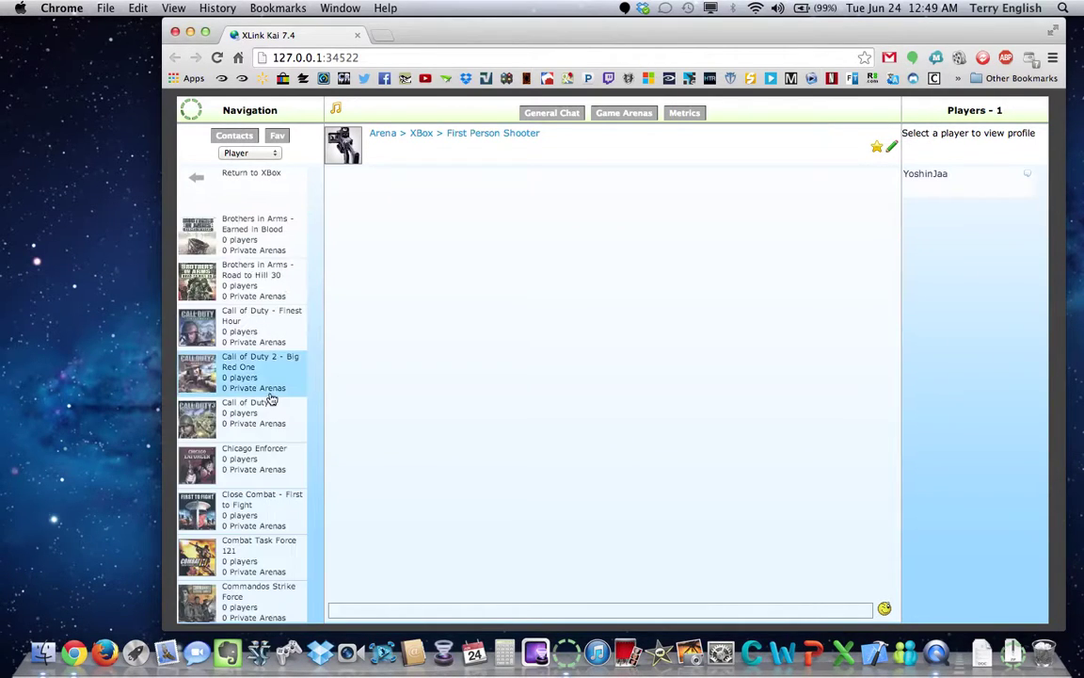
Find Halo 2 in the list of shooter games and enter its North America MLG arena
scroll(271, 399, down, 3)
scroll(271, 399, down, 10)
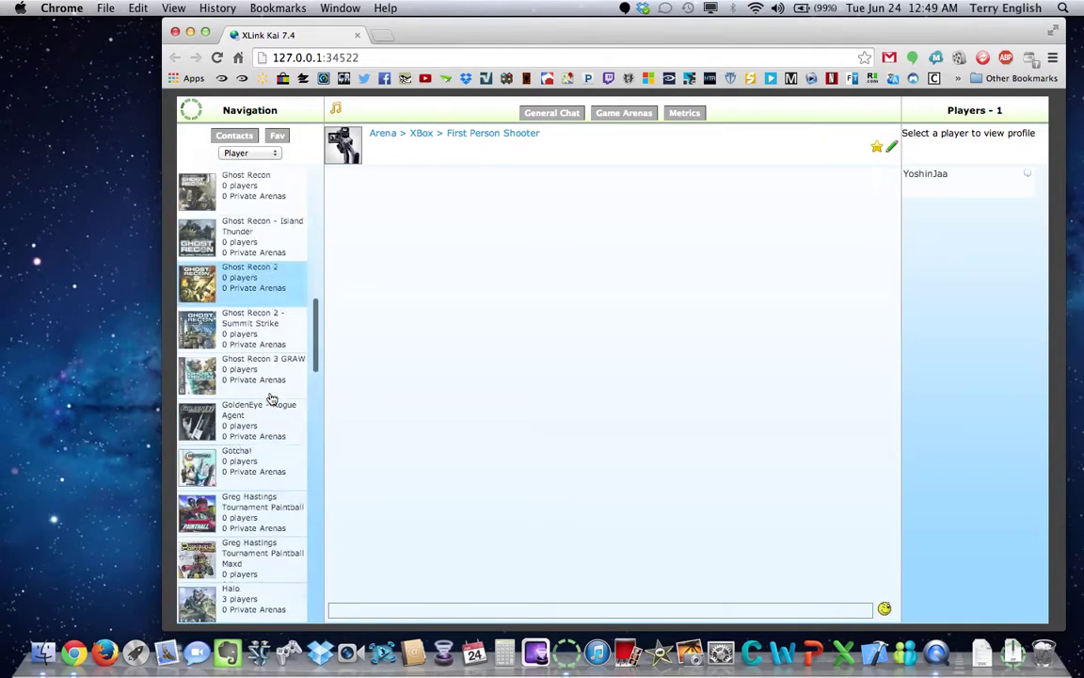
scroll(271, 399, down, 8)
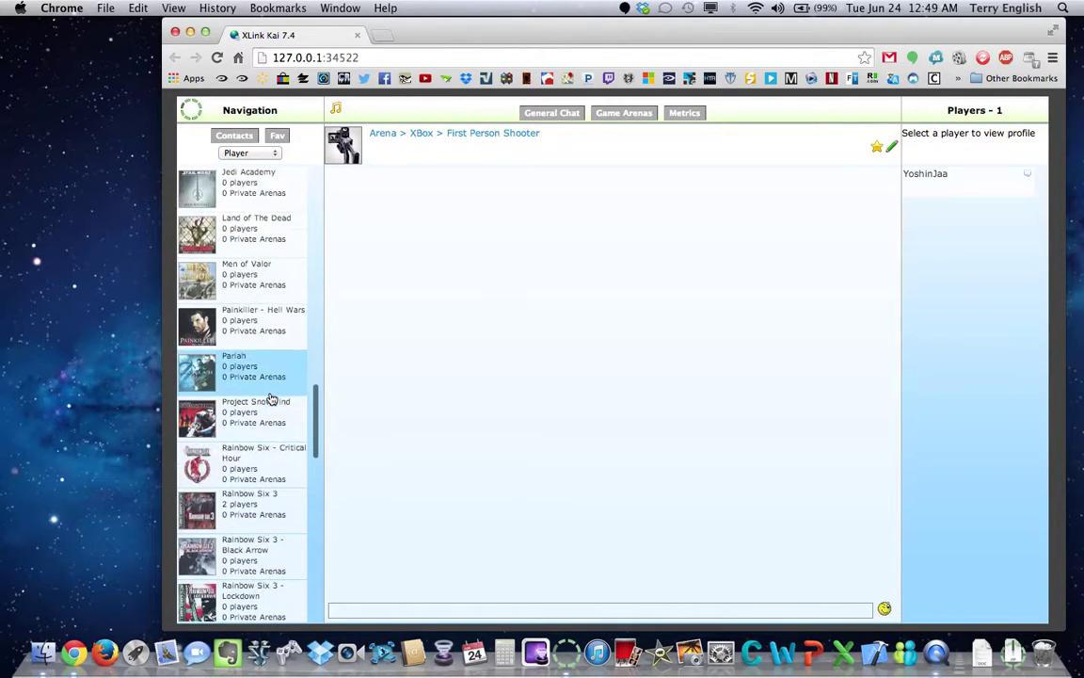
scroll(271, 399, up, 5)
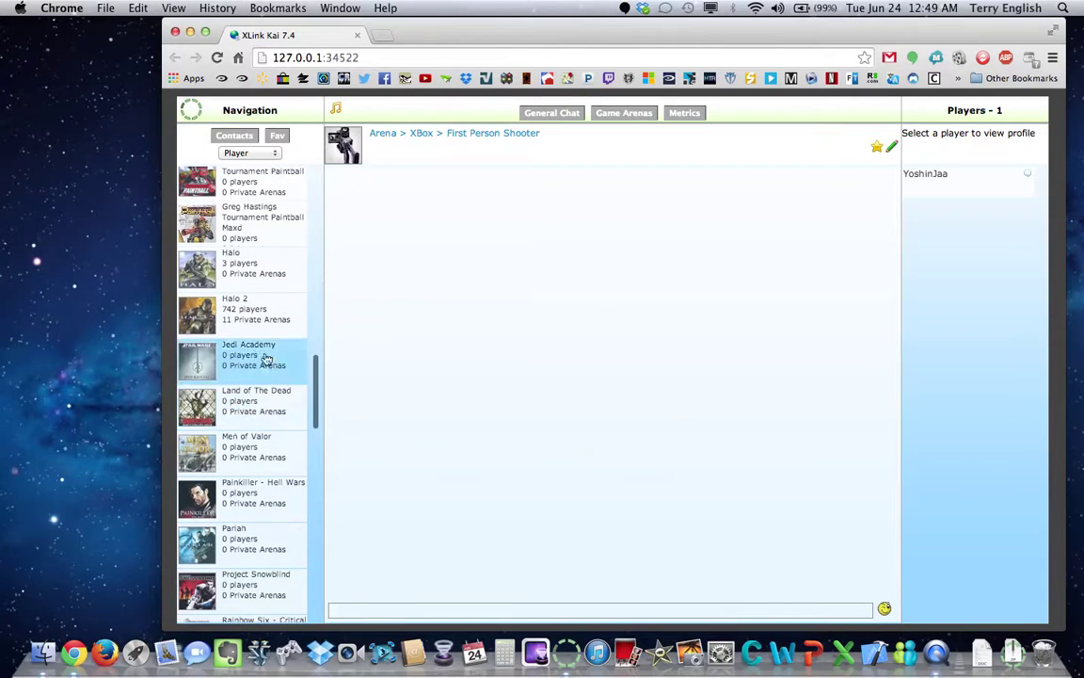
click(264, 318)
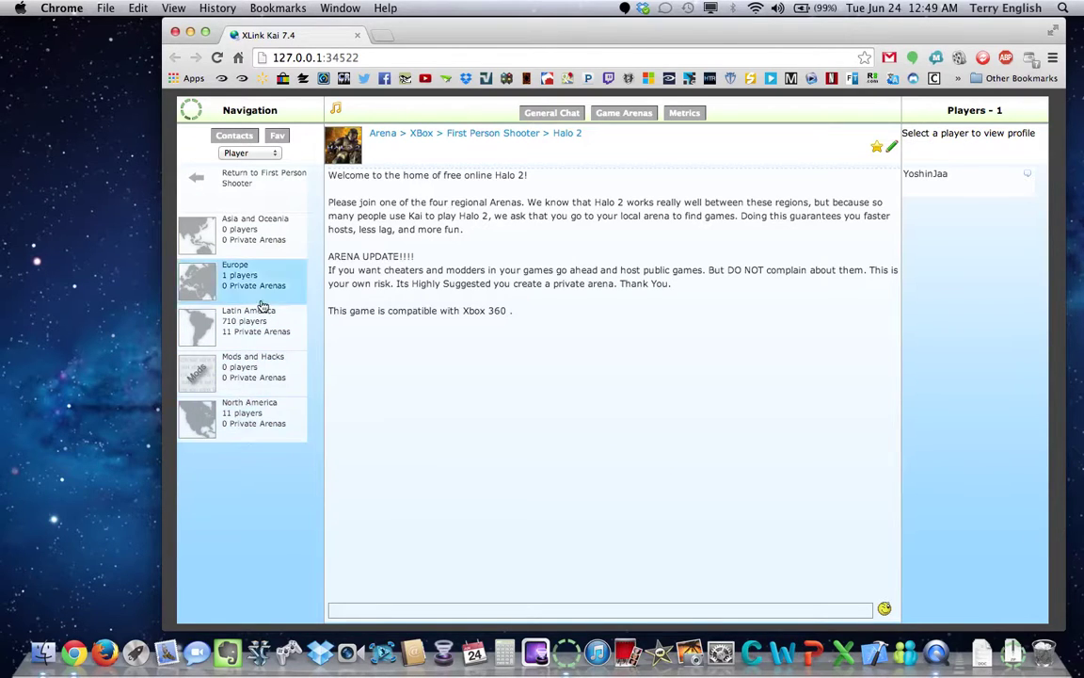
click(270, 412)
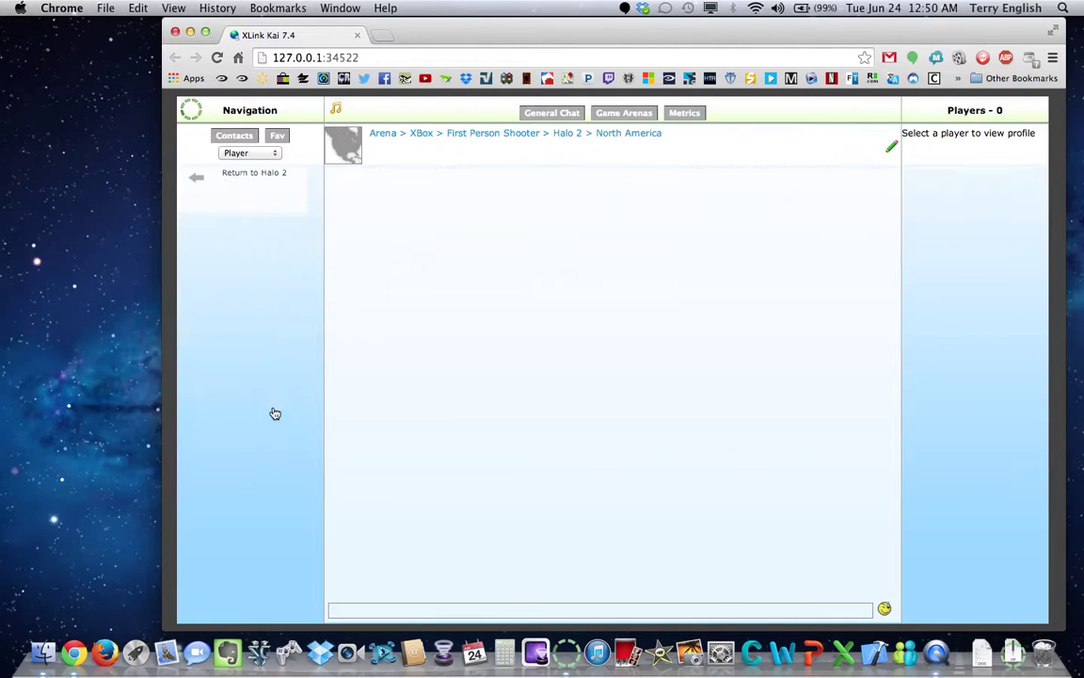
click(216, 279)
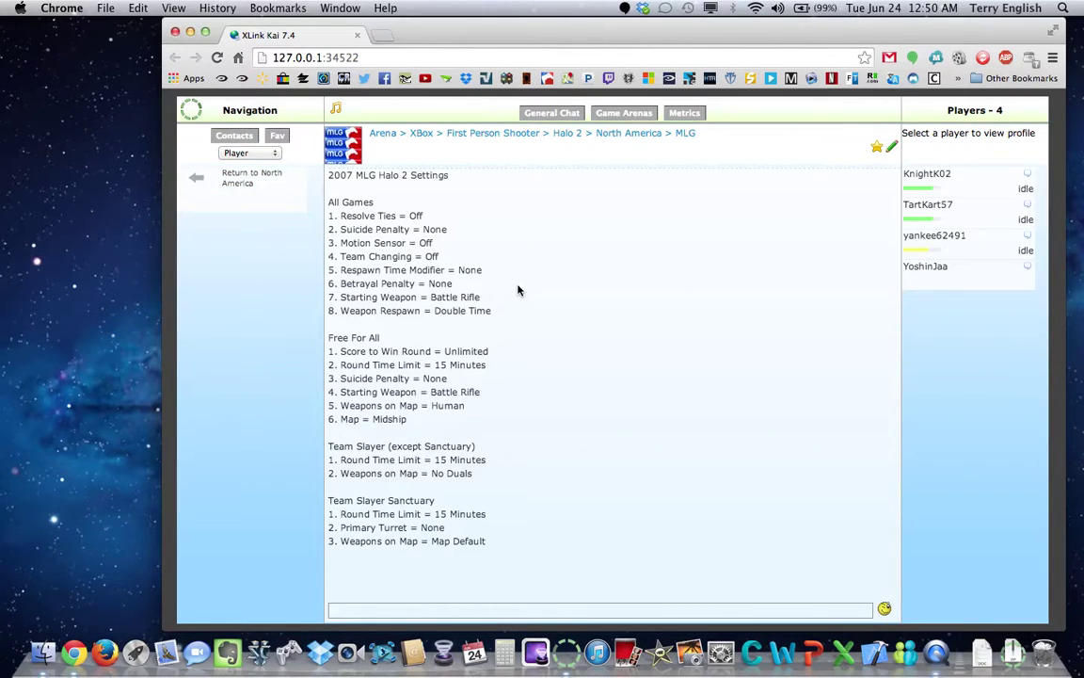
Leave the North America MLG arena and enter the Solo Retos arena of Halo 2's Latin America region
click(282, 200)
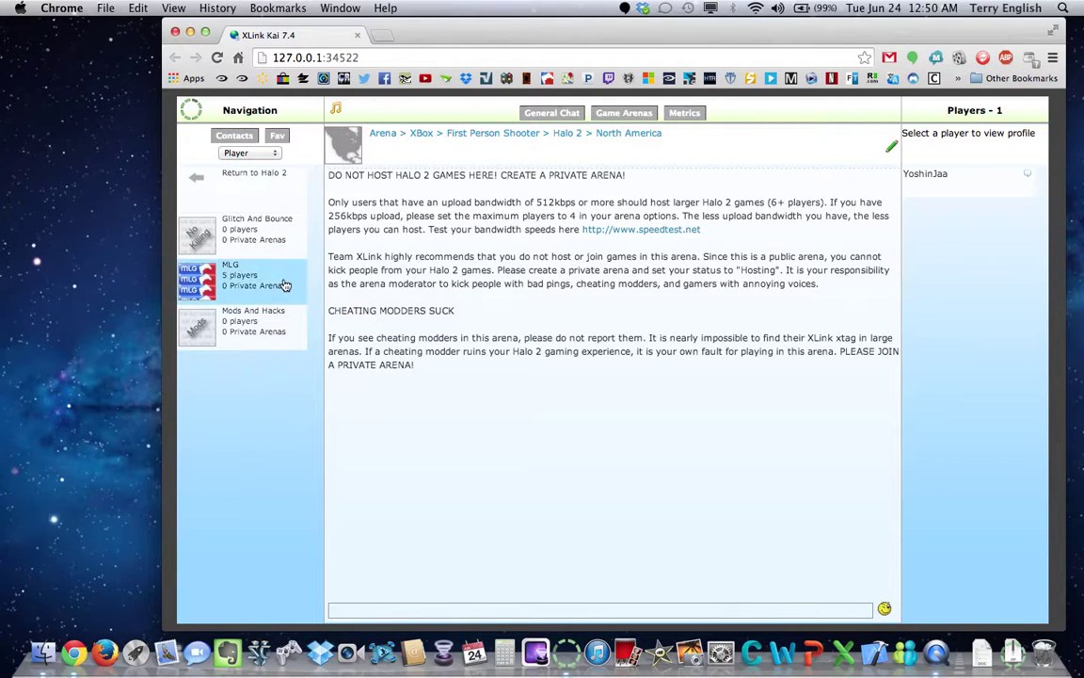
click(251, 177)
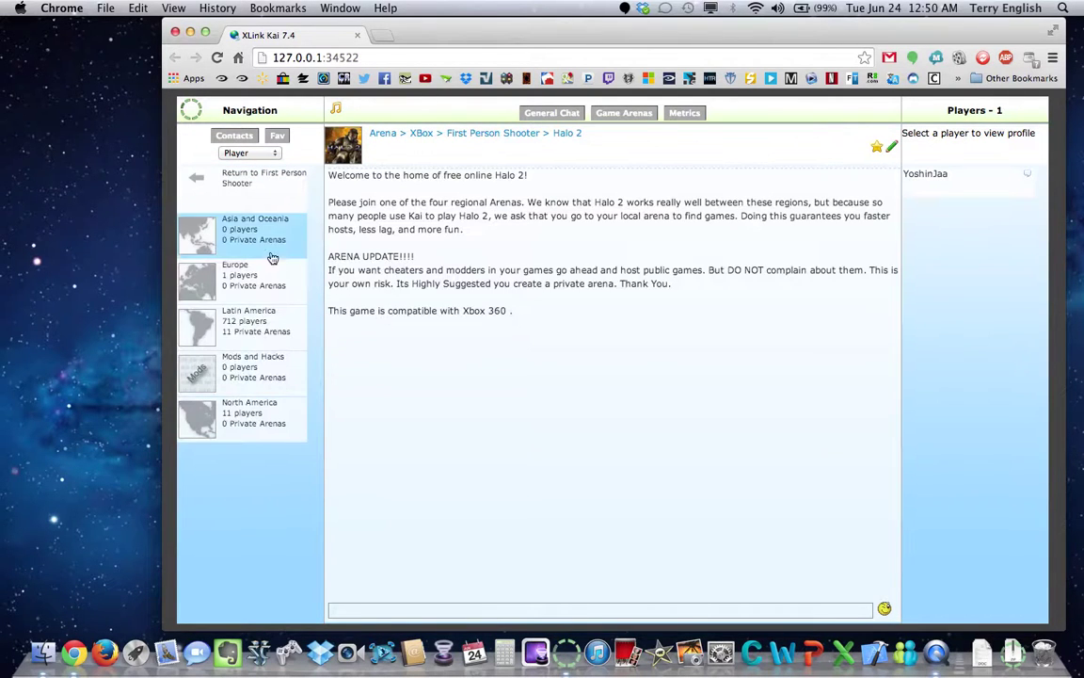
click(282, 332)
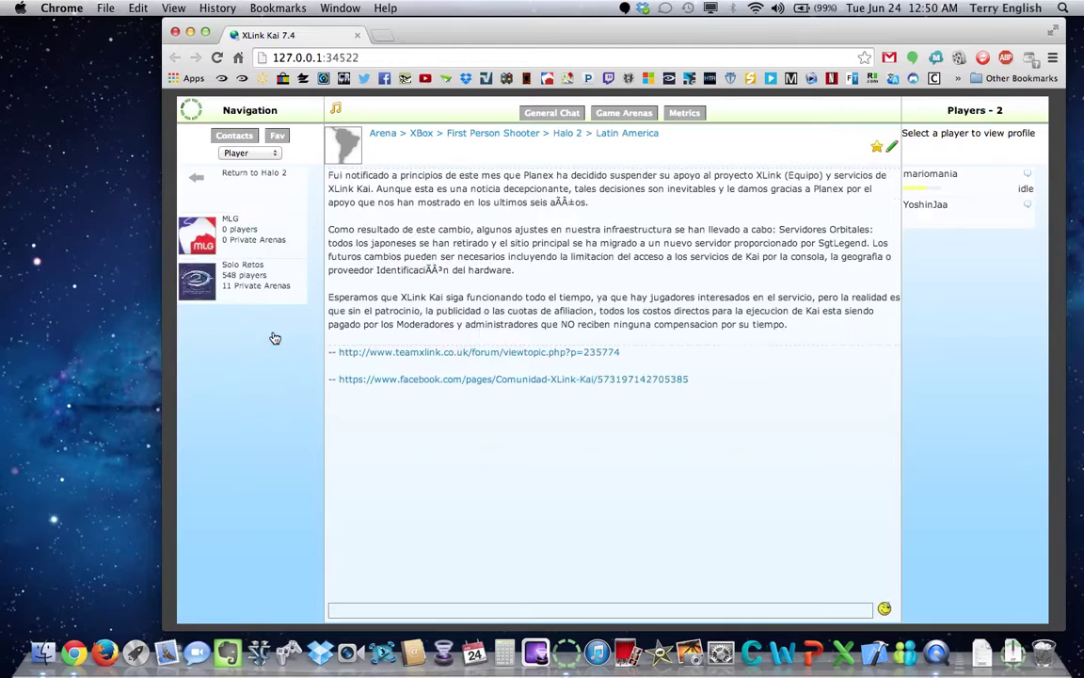
click(286, 282)
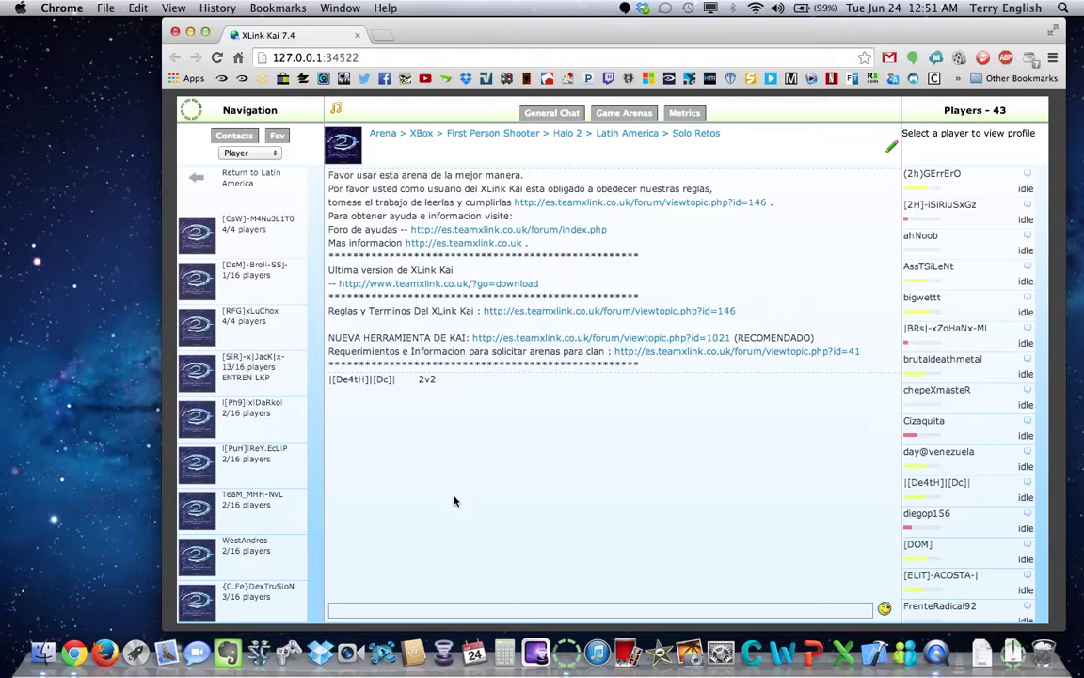
Create a private arena inside Solo Retos, going through its password, maximum players and description settings, and postpone the iCloud account alert
click(892, 153)
click(498, 337)
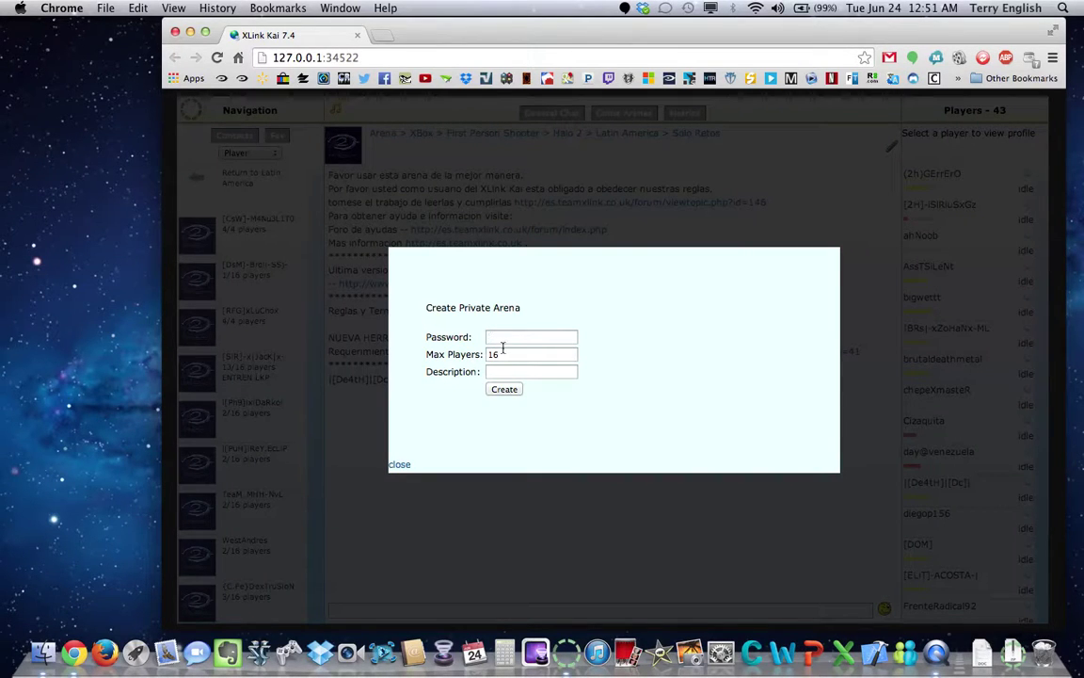
click(507, 355)
drag(487, 354, 532, 354)
click(524, 350)
click(498, 372)
click(503, 388)
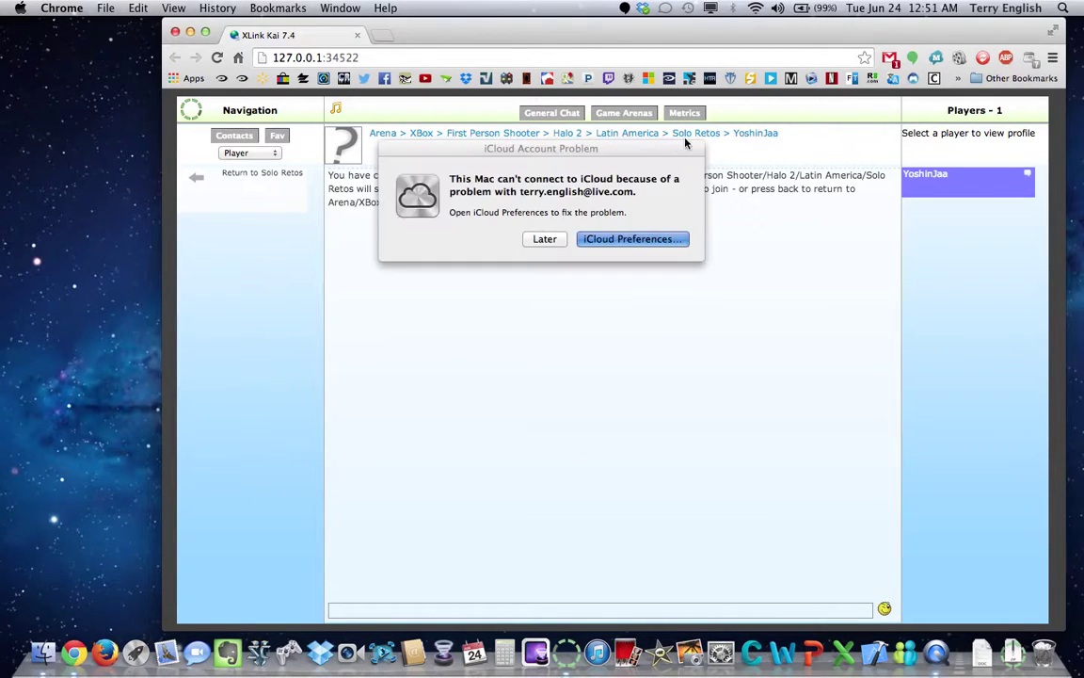
click(547, 240)
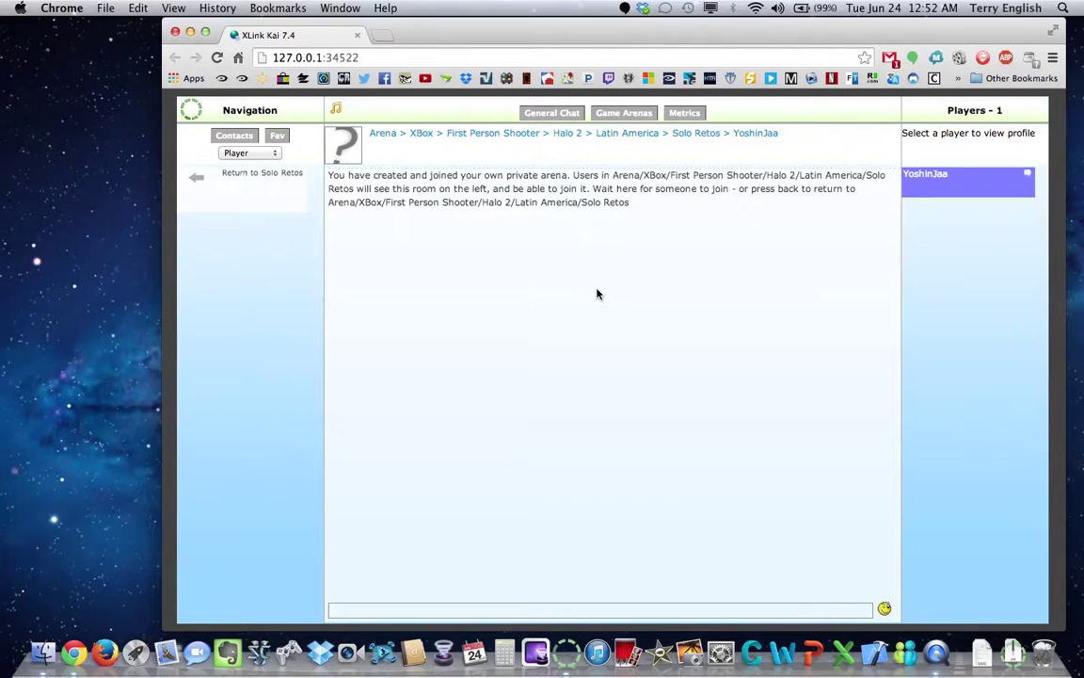
key(ctrl+Up)
key(ctrl+Up)
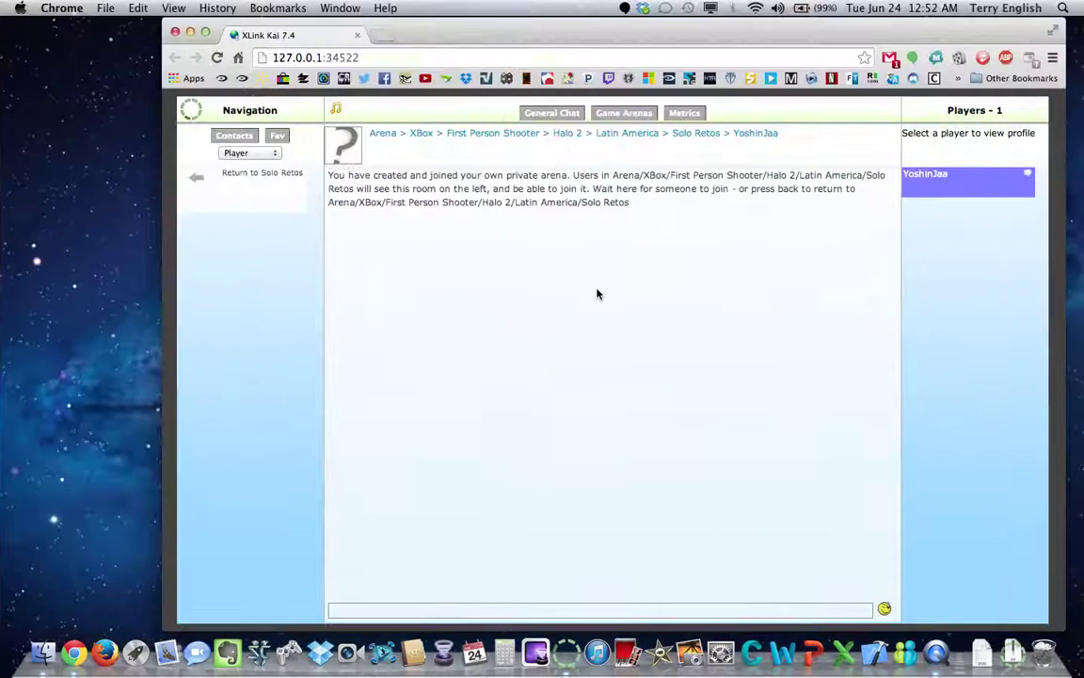